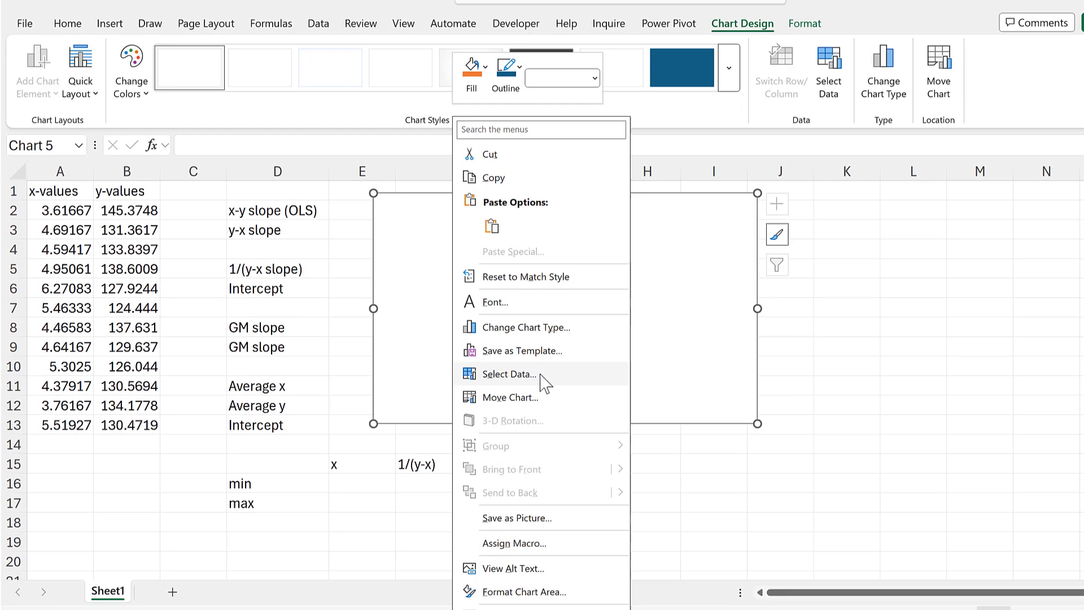
Add a data series to the empty scatter chart and take its name from the x-y slope (OLS) label in D2.
left_click(540, 374)
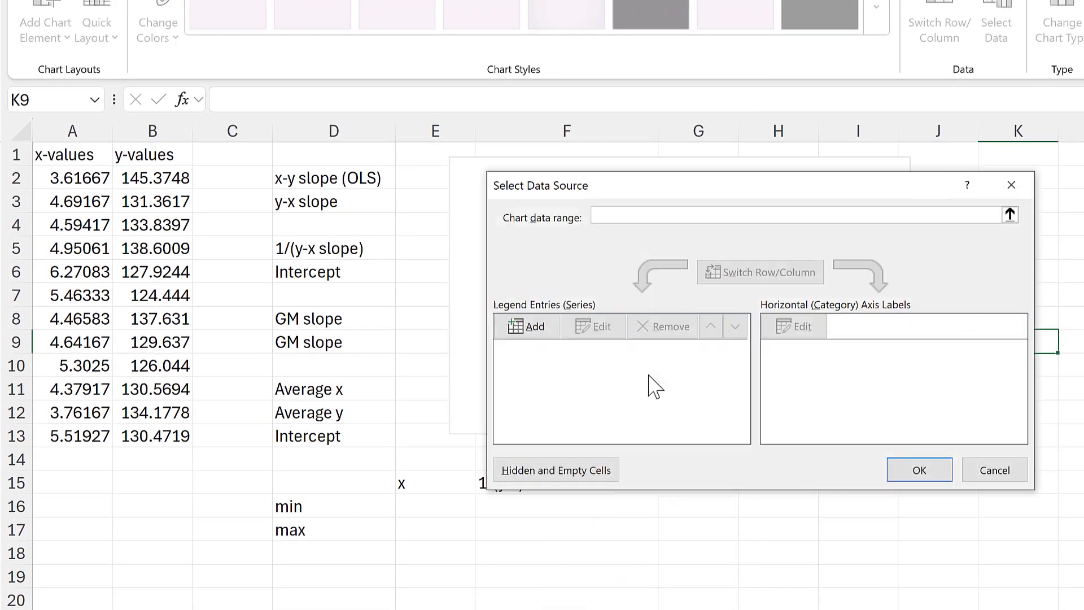
left_click(527, 337)
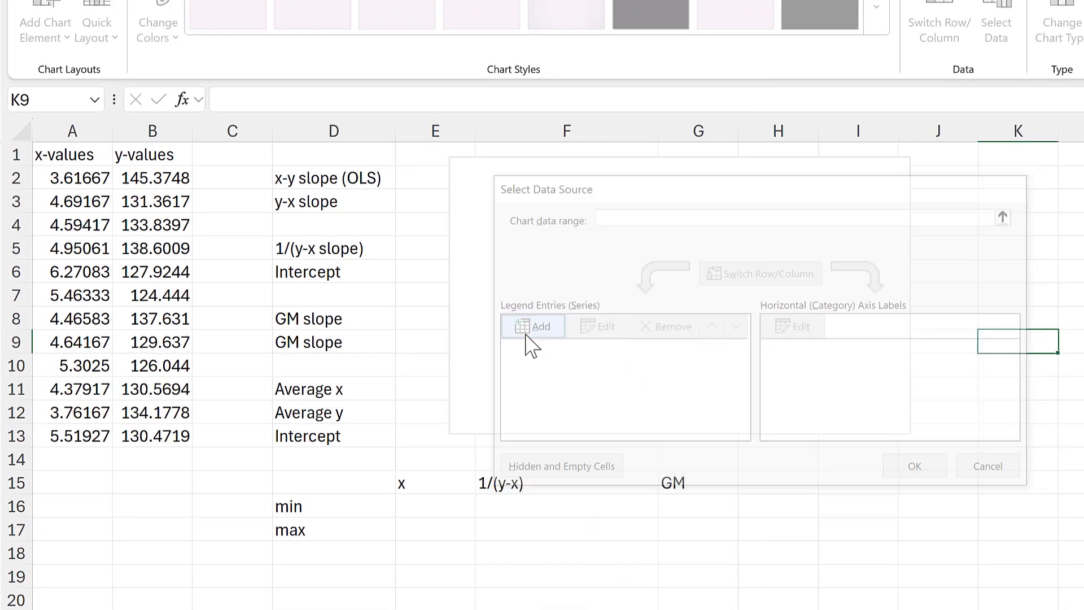
left_click(802, 297)
left_click(350, 179)
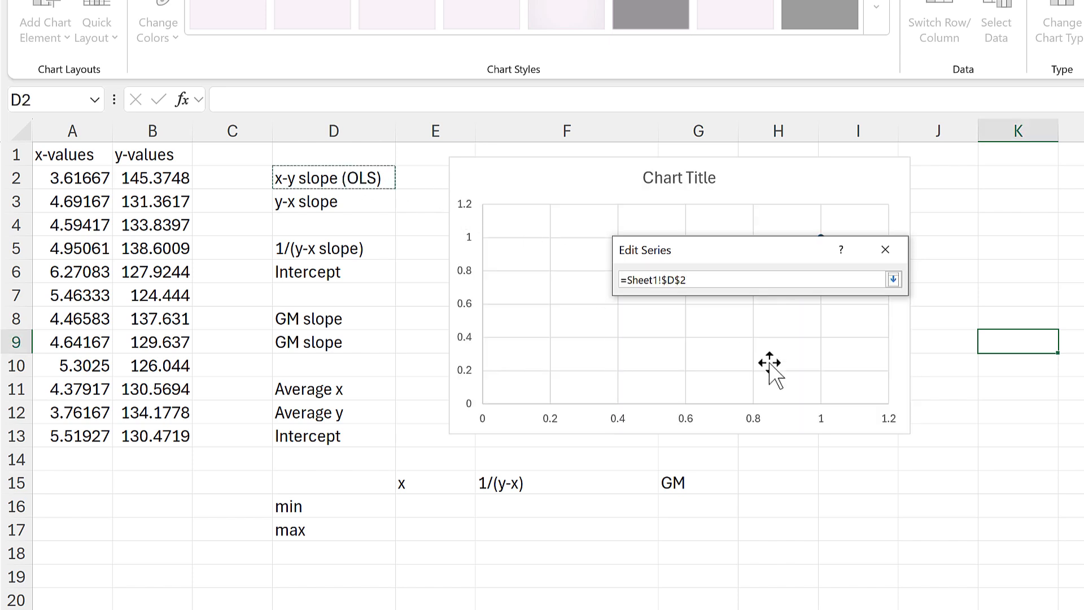
key("Return")
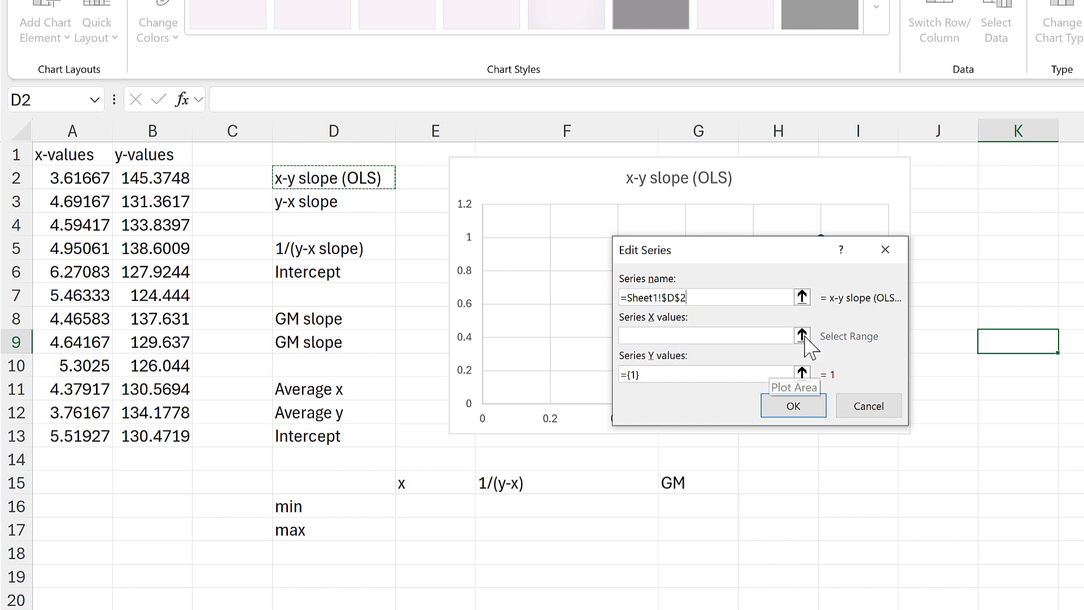
Set the series X values to A2:A13 and Y values to B2:B13, and apply the chart's data source.
left_click(806, 335)
left_click_drag(82, 172, 78, 430)
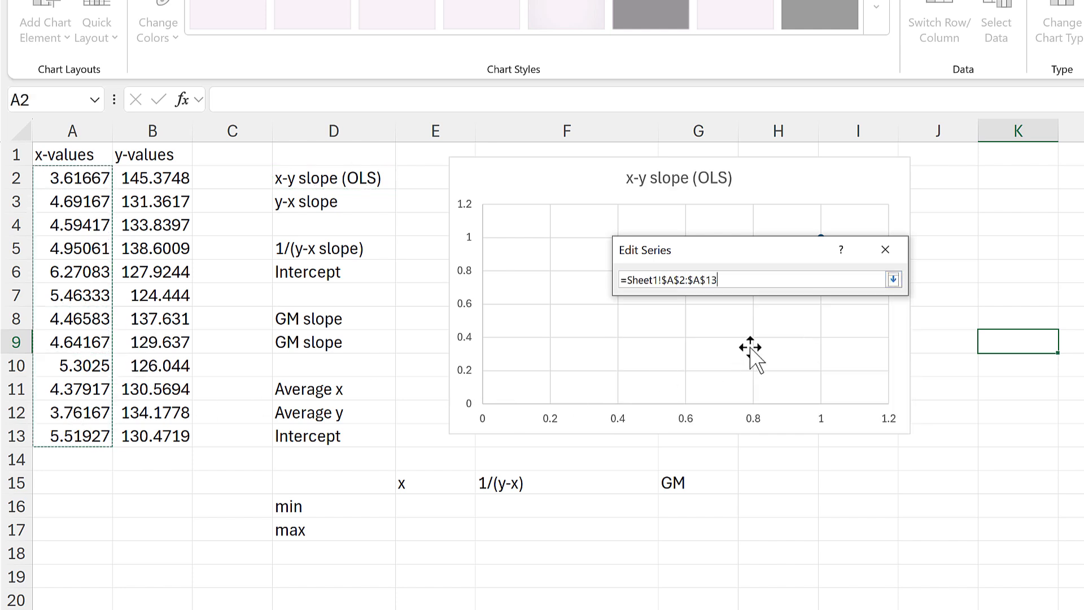
key("Return")
left_click(802, 374)
key("Delete")
left_click_drag(155, 179, 151, 436)
key("Return")
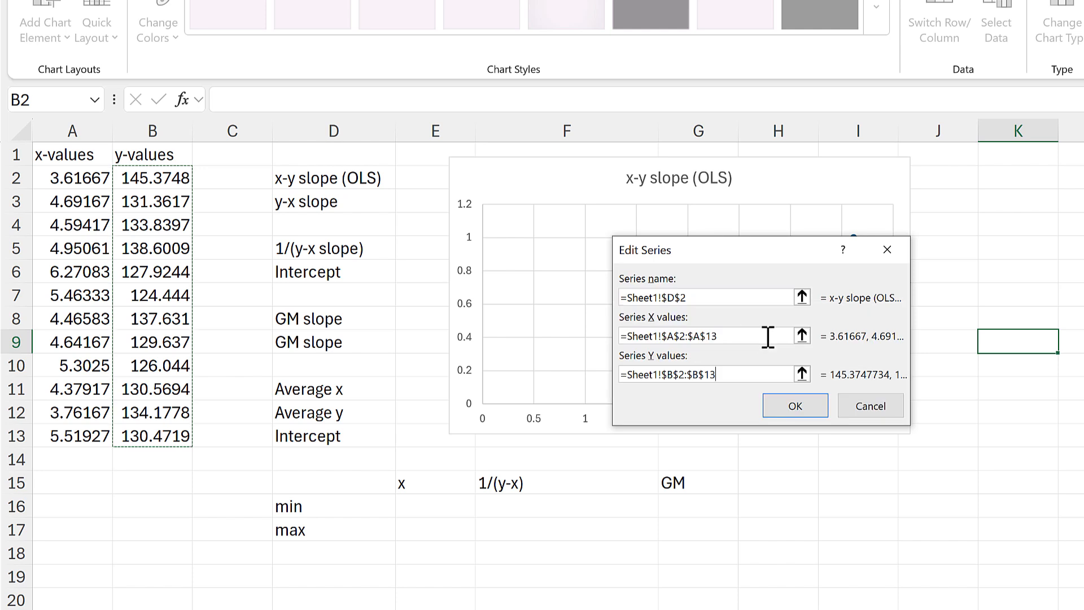
left_click(788, 415)
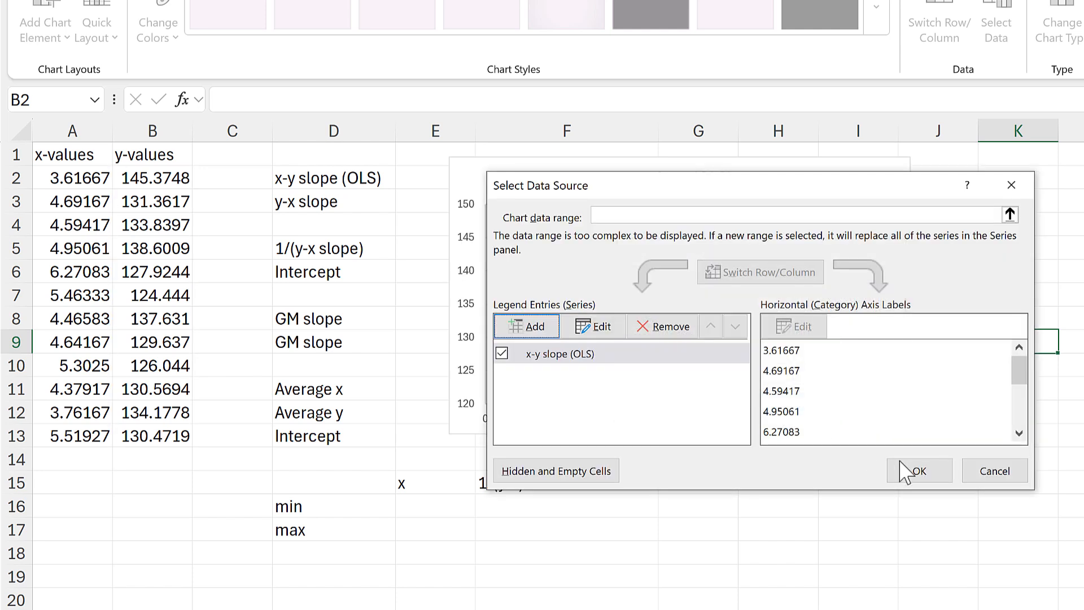
left_click(910, 472)
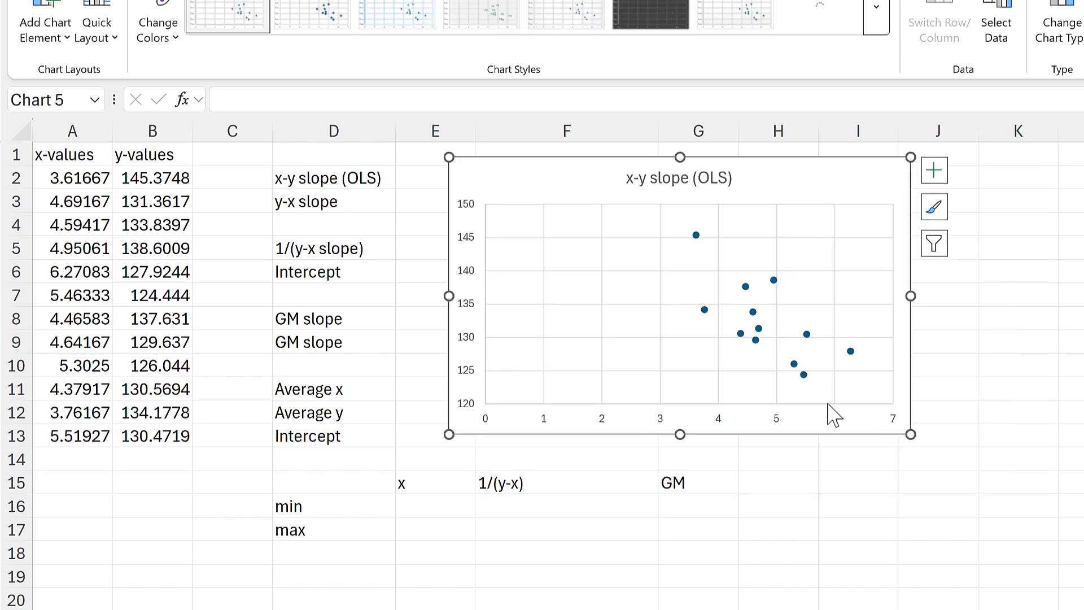
Add a linear trendline to the scatter chart and move the chart so it spans columns G to M.
left_click(935, 170)
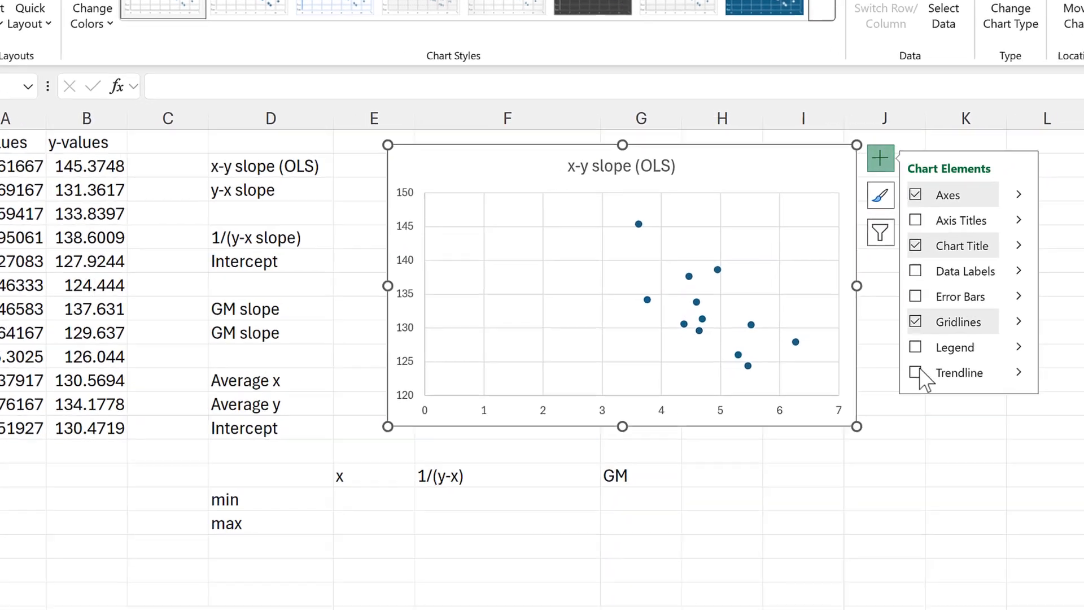
left_click(970, 381)
left_click(637, 378)
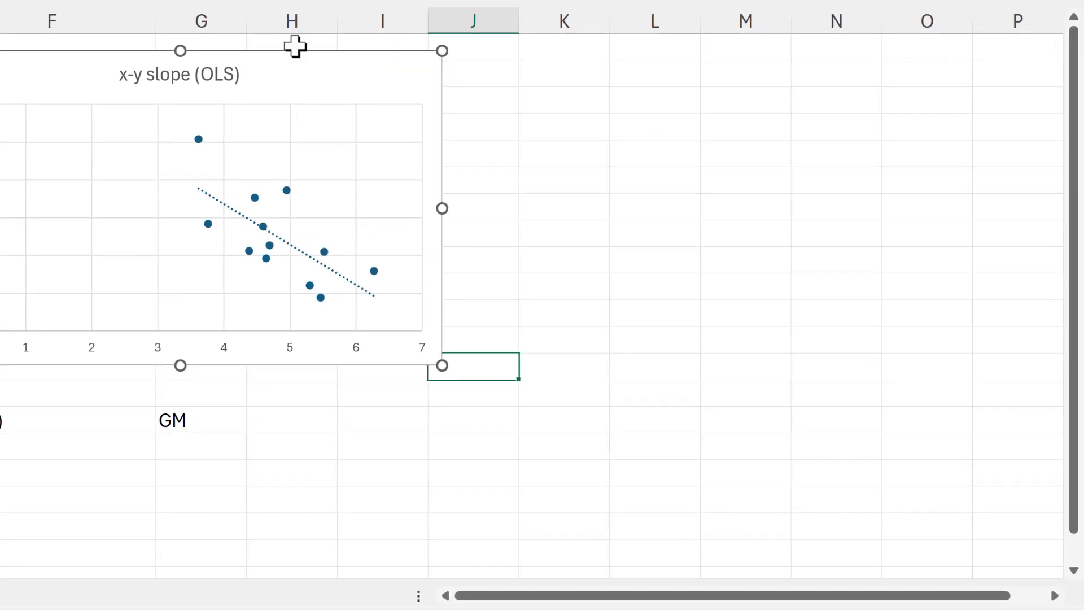
left_click_drag(428, 86, 681, 104)
left_click_drag(555, 74, 588, 87)
Display the trendline's equation on the chart and move its label to the upper-right corner of the plot area.
left_click(524, 224)
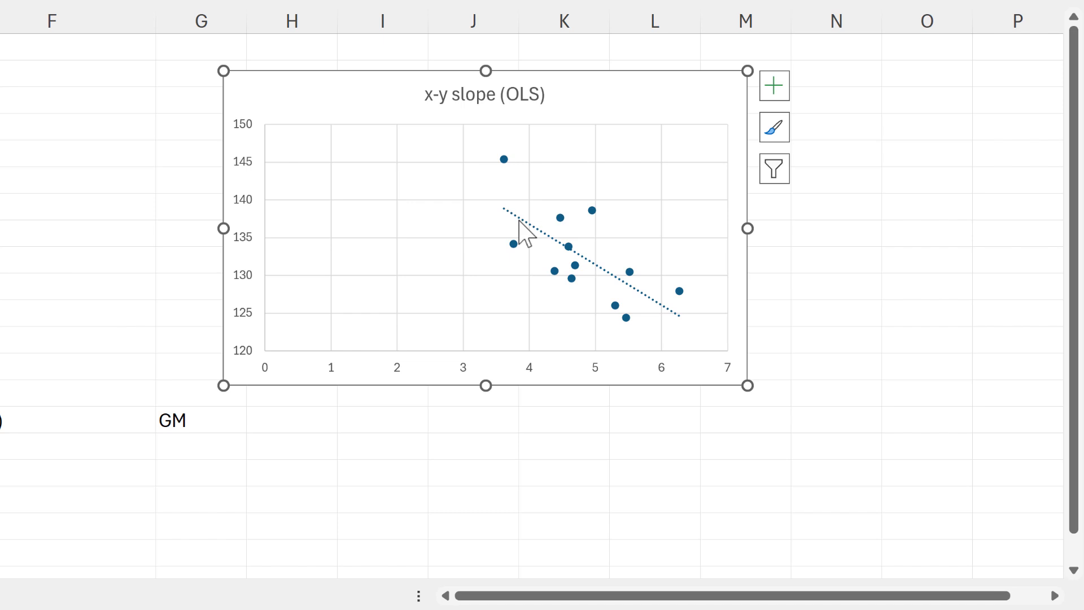
double_click(524, 222)
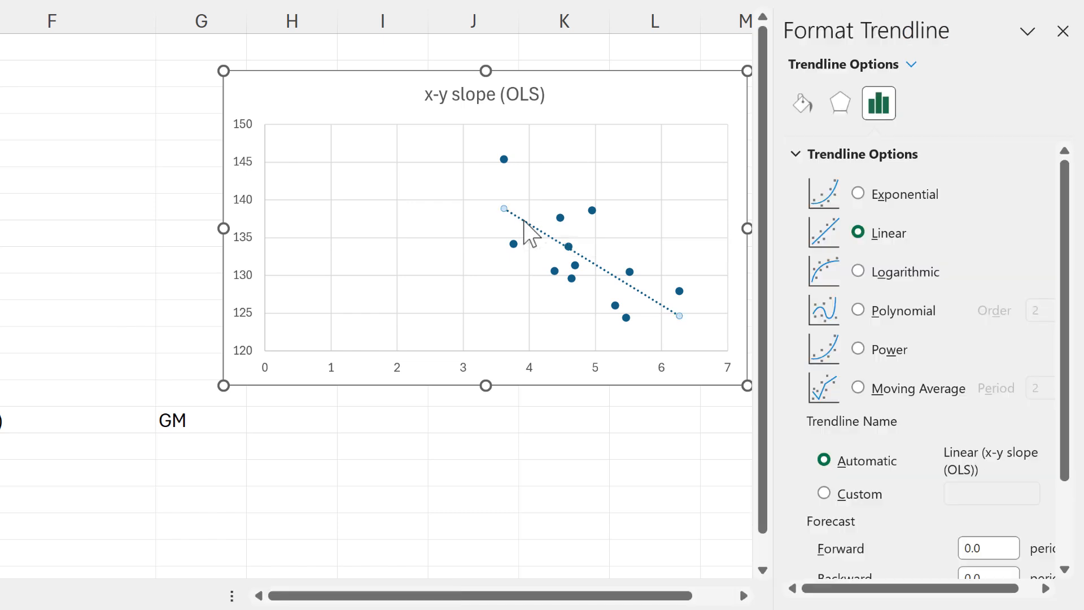
scroll(960, 281, "down", 2)
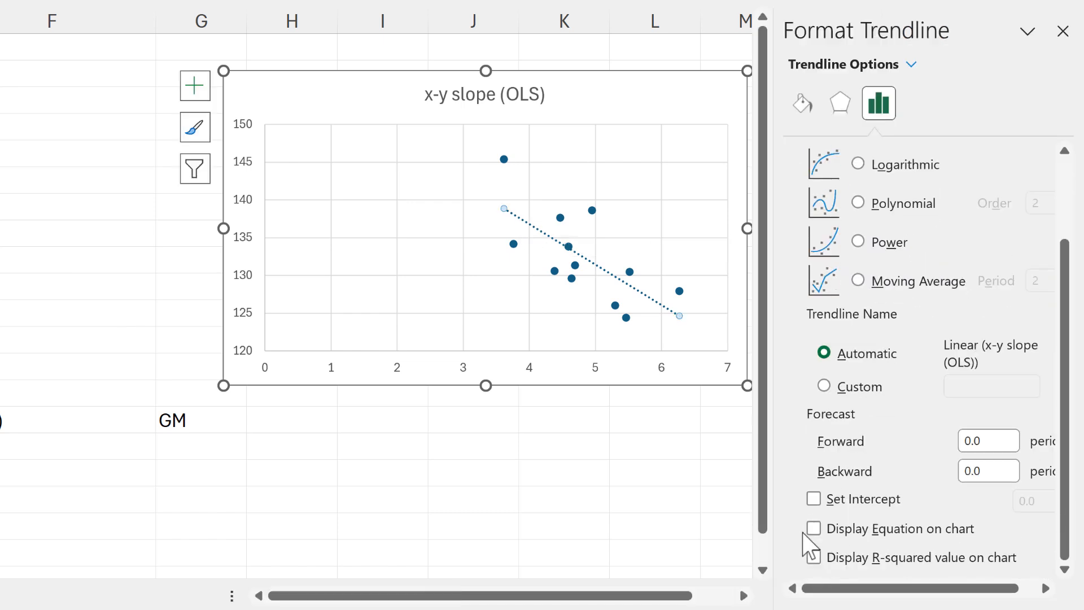
left_click(813, 529)
left_click(602, 301)
left_click_drag(602, 299, 625, 135)
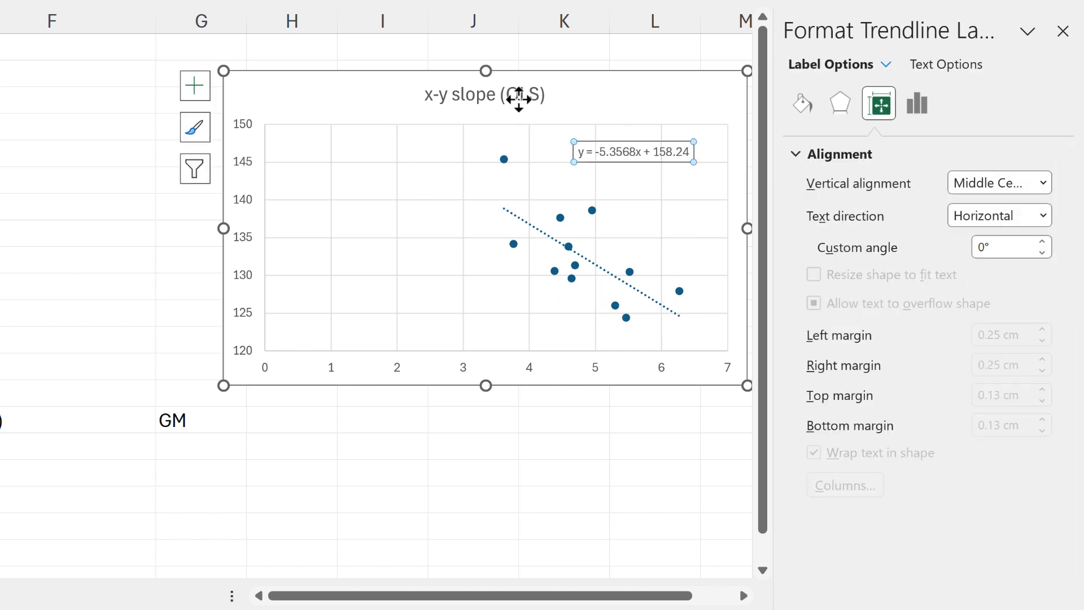
Delete the chart title and set the horizontal axis minimum to 3.5.
left_click(520, 100)
key("Delete")
left_click(496, 359)
left_click(917, 106)
type("3.5")
key("Return")
left_click(954, 239)
Set the vertical axis minimum to 115.
left_click(242, 218)
left_click_drag(964, 210, 905, 209)
type("115")
key("Return")
left_click(966, 237)
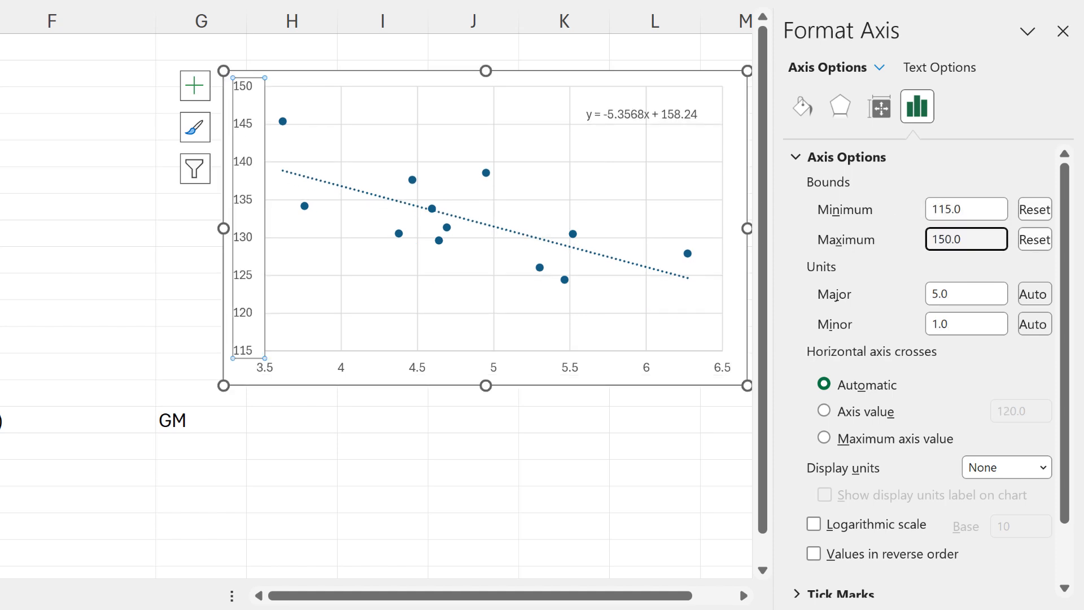
Add axis titles to the chart, naming the horizontal axis "x" and the vertical axis "y".
left_click(195, 86)
left_click(774, 152)
type("x")
key("Return")
left_click(251, 215)
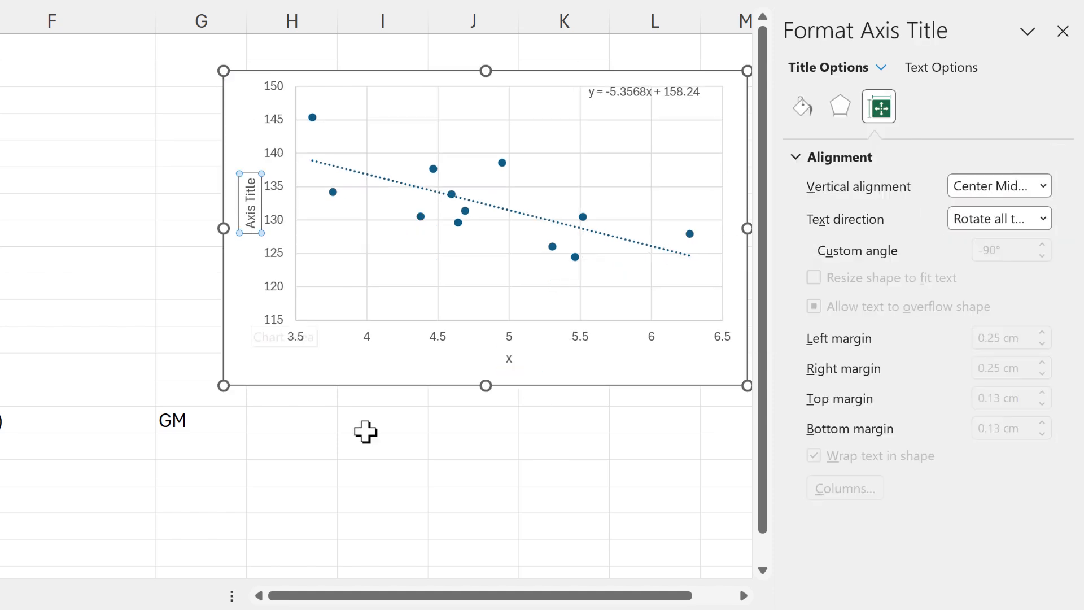
type("y")
key("Return")
Move the chart back to start at column F and resize it to be taller and narrower, ending at column I.
left_click_drag(362, 79, 102, 51)
left_click_drag(638, 489, 634, 527)
left_click_drag(1014, 399, 935, 408)
Increase the font size of the trendline equation label by three increments.
left_click(841, 258)
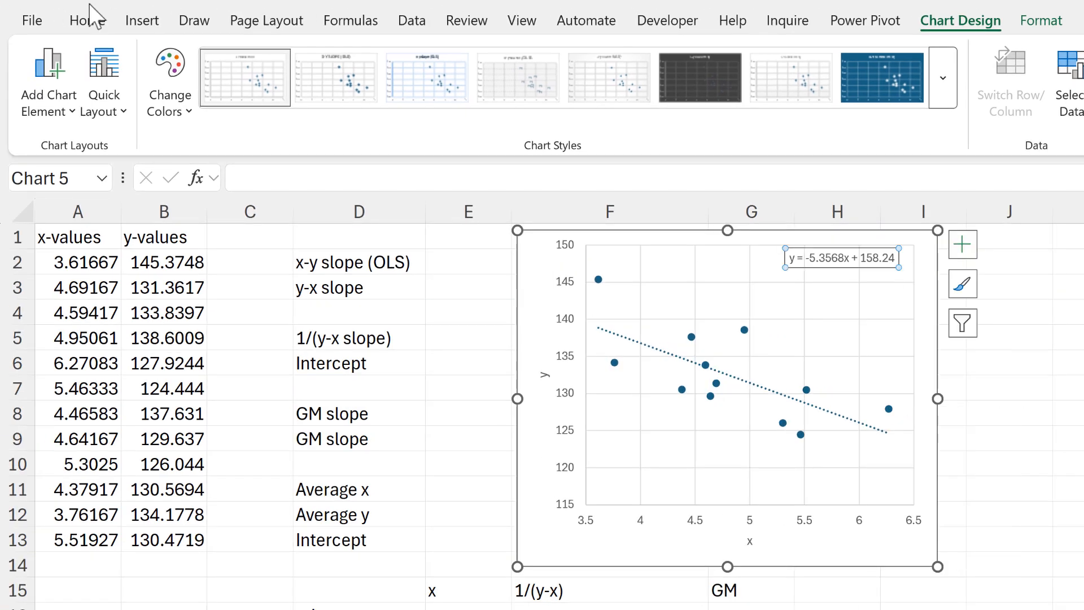
left_click(87, 21)
left_click(348, 65)
left_click(348, 65)
left_click(348, 65)
left_click(1078, 390)
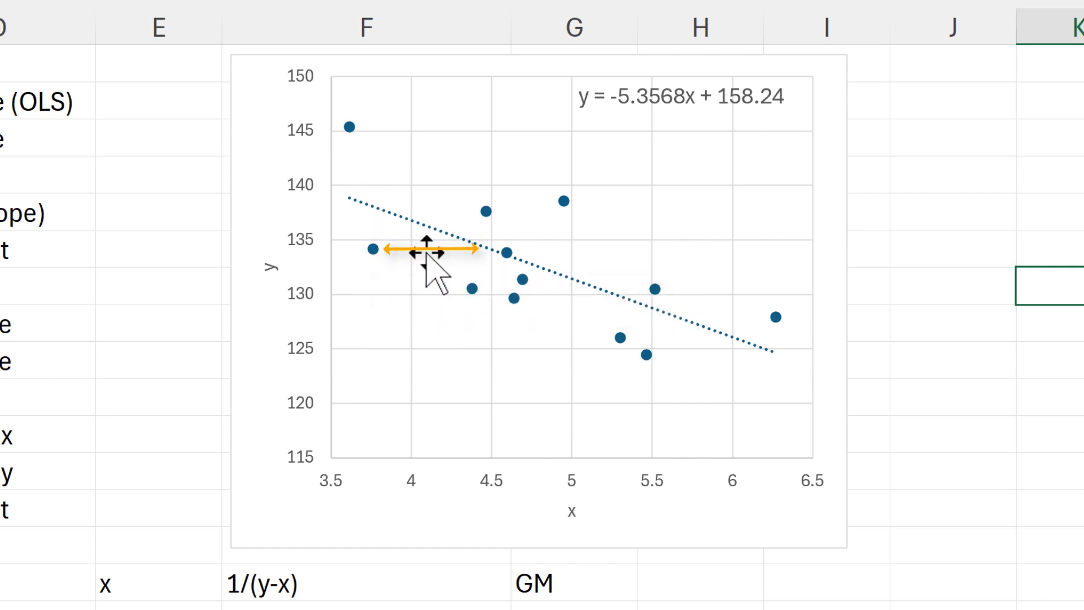
Move the chart over to columns G to K, clear of columns E and F.
mouse_move(374, 250)
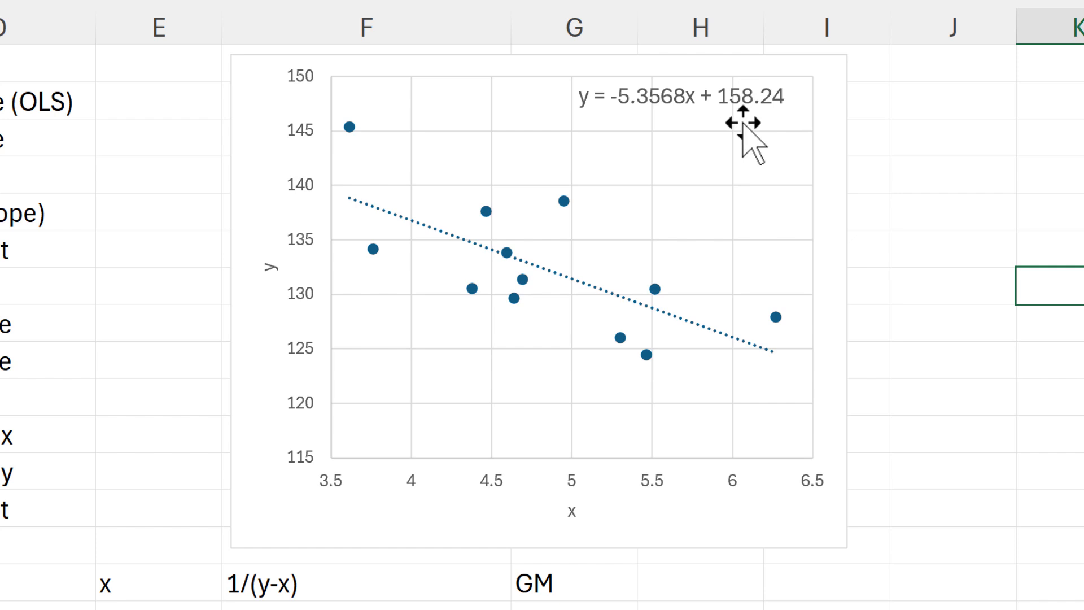
left_click(370, 57)
left_click_drag(370, 57, 696, 66)
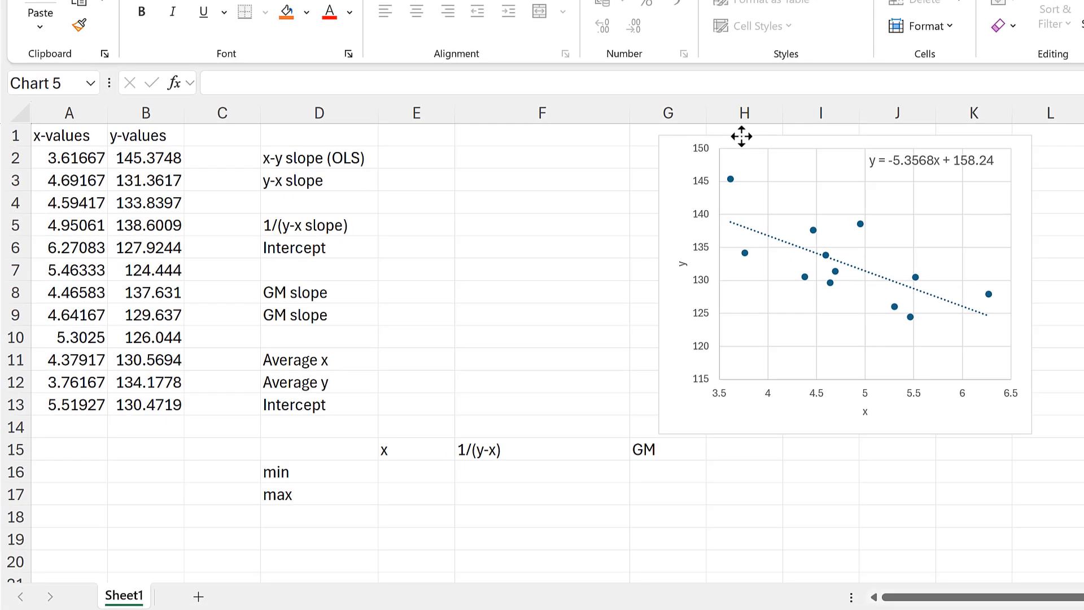
left_click_drag(742, 136, 741, 136)
Calculate the x-y slope (OLS) in E2 with =SLOPE(B2:B13,A2:A13).
left_click(421, 161)
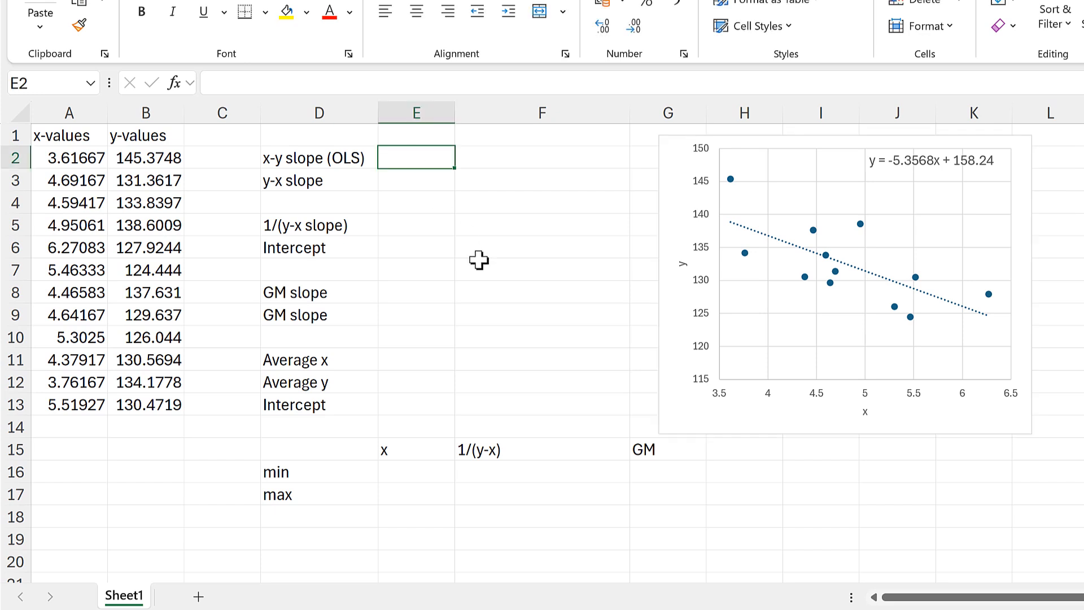
type("=slope")
key("Tab")
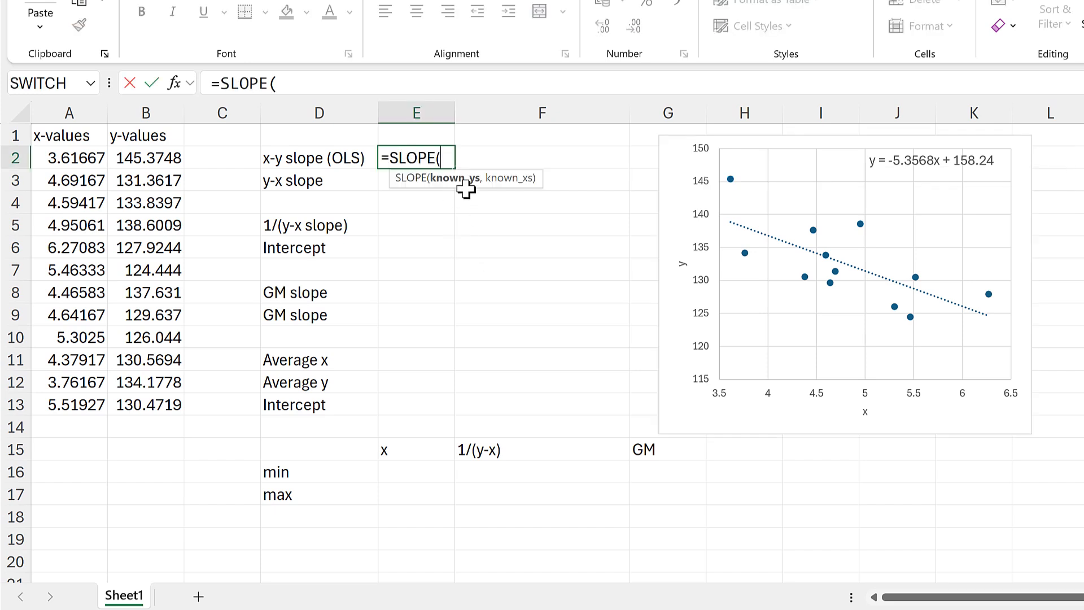
left_click_drag(159, 161, 143, 414)
type(",")
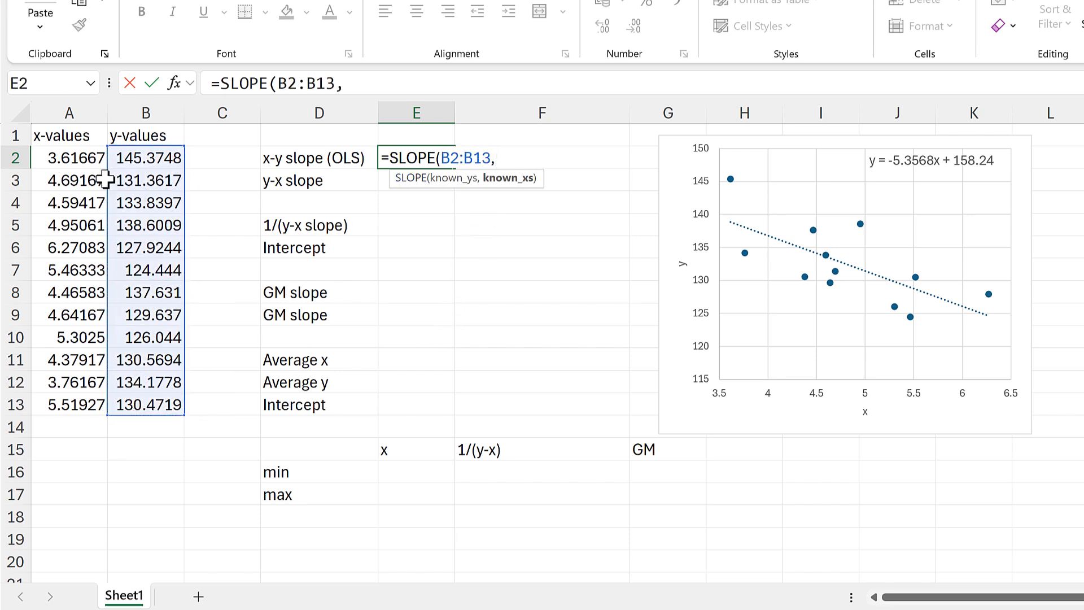
left_click_drag(71, 160, 76, 404)
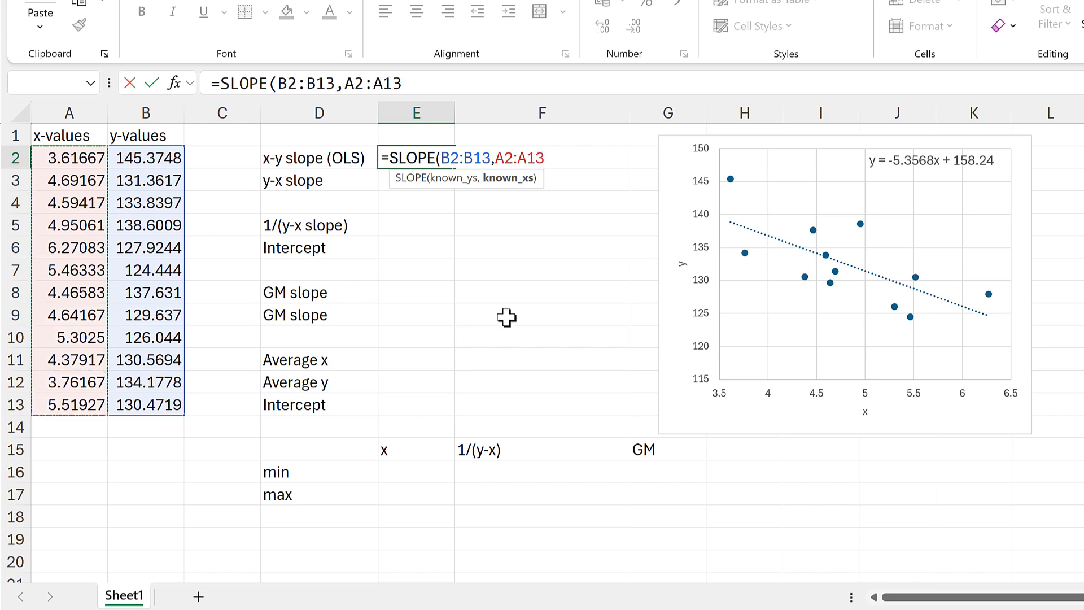
left_click(418, 161)
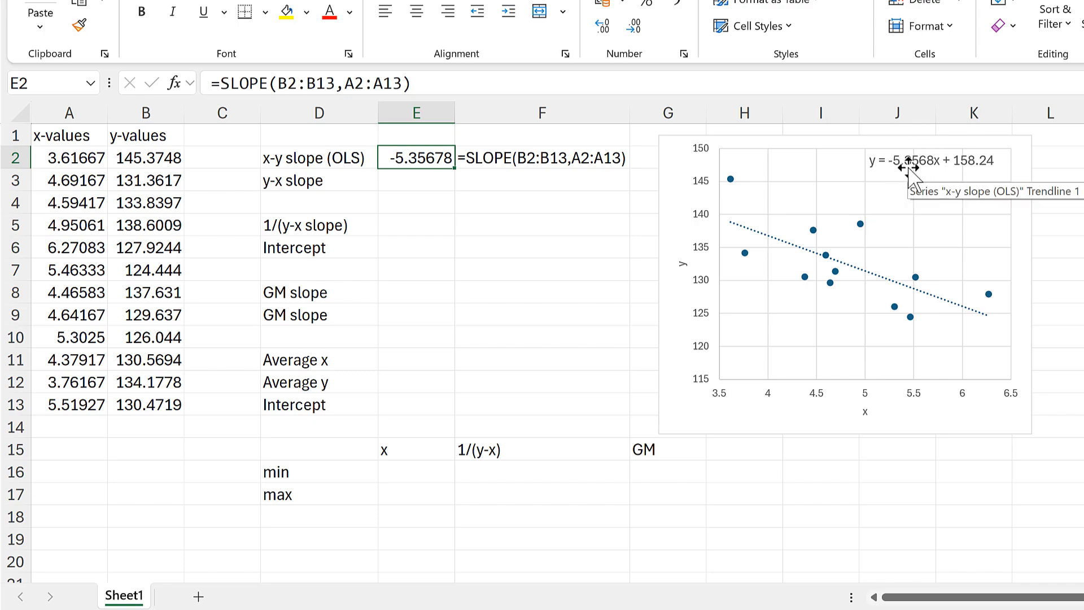
Calculate the y-x slope in E3 with =SLOPE(A2:A13,B2:B13).
left_click(401, 185)
type("=slop")
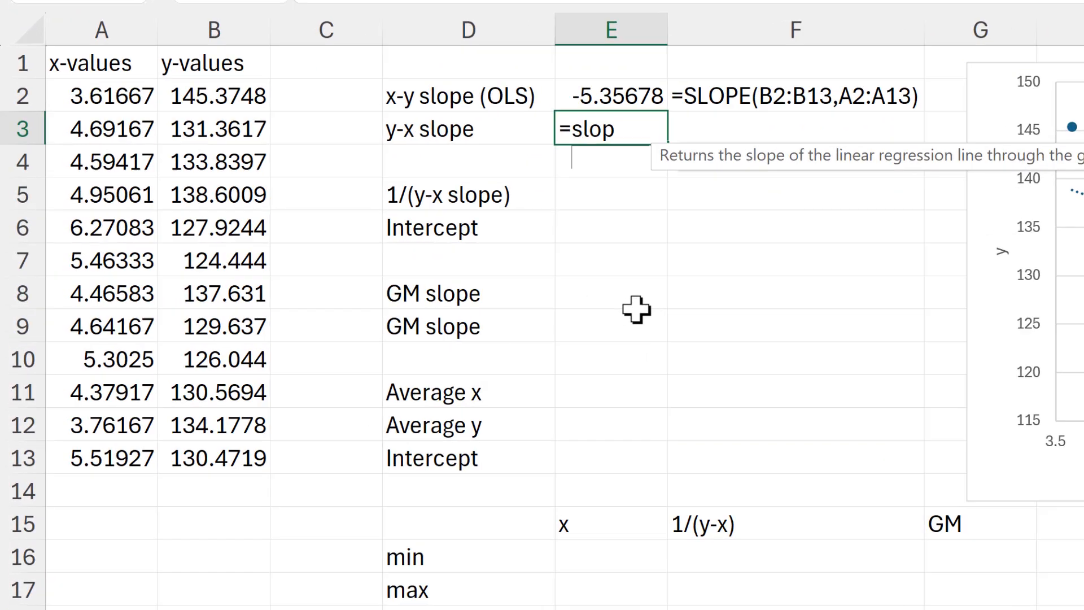
type("e")
key("Tab")
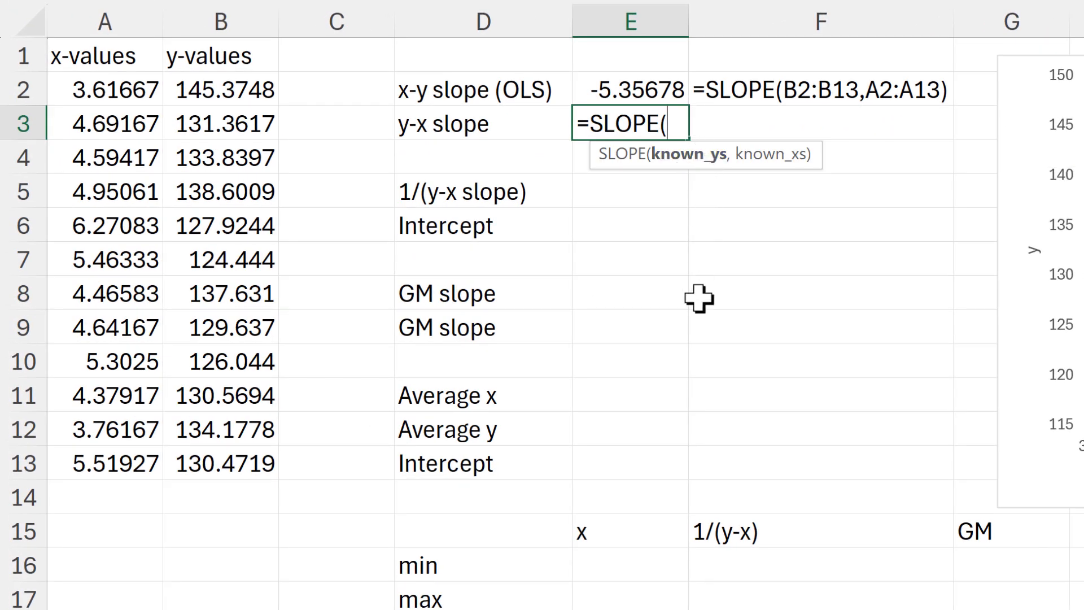
left_click_drag(120, 102, 115, 455)
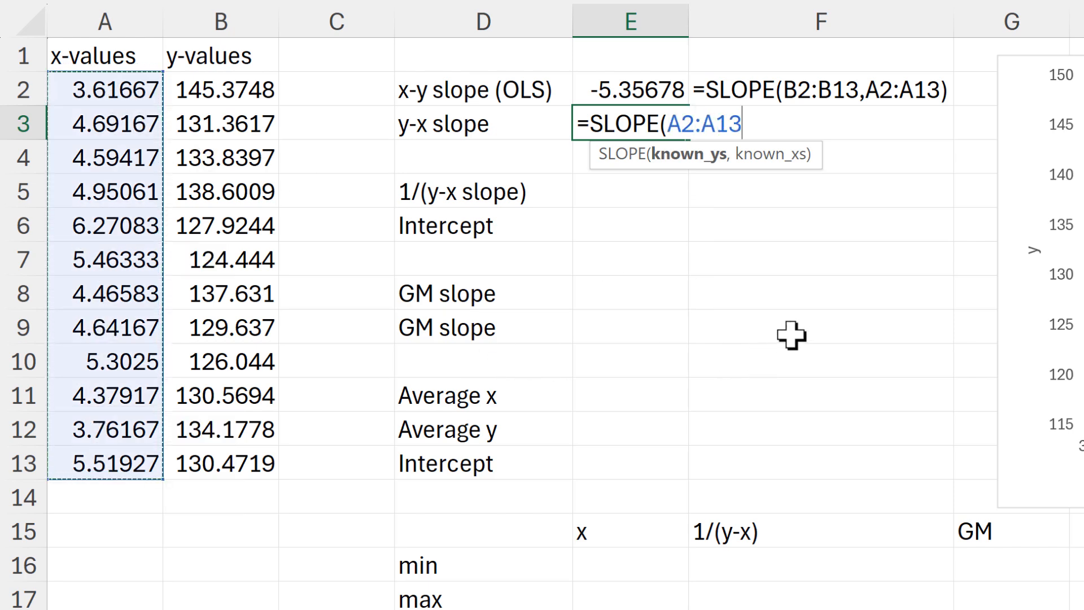
type(",")
left_click_drag(256, 87, 232, 461)
key("Return")
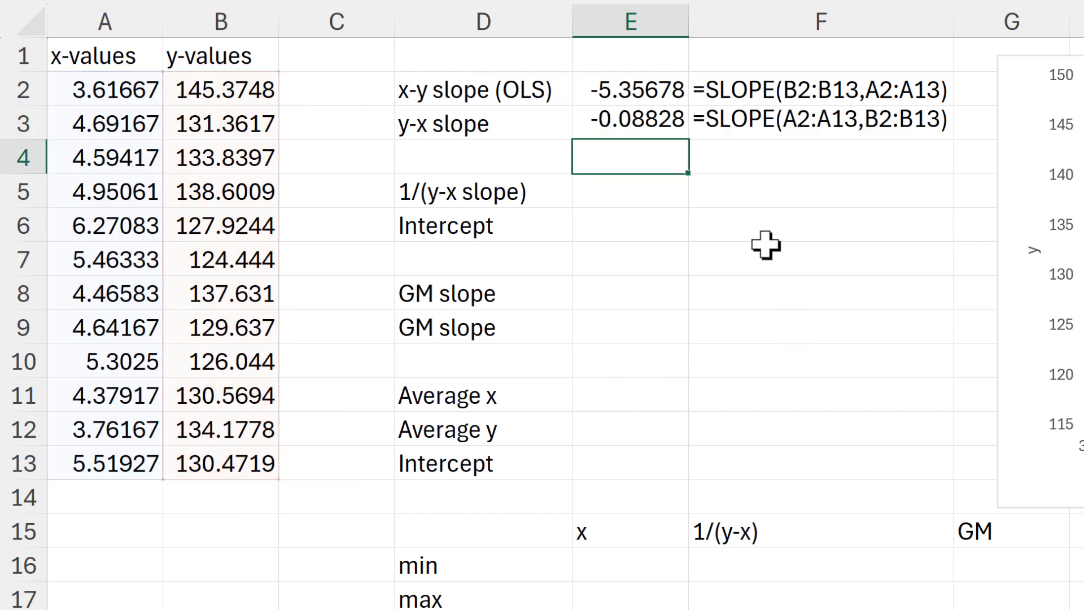
left_click(637, 119)
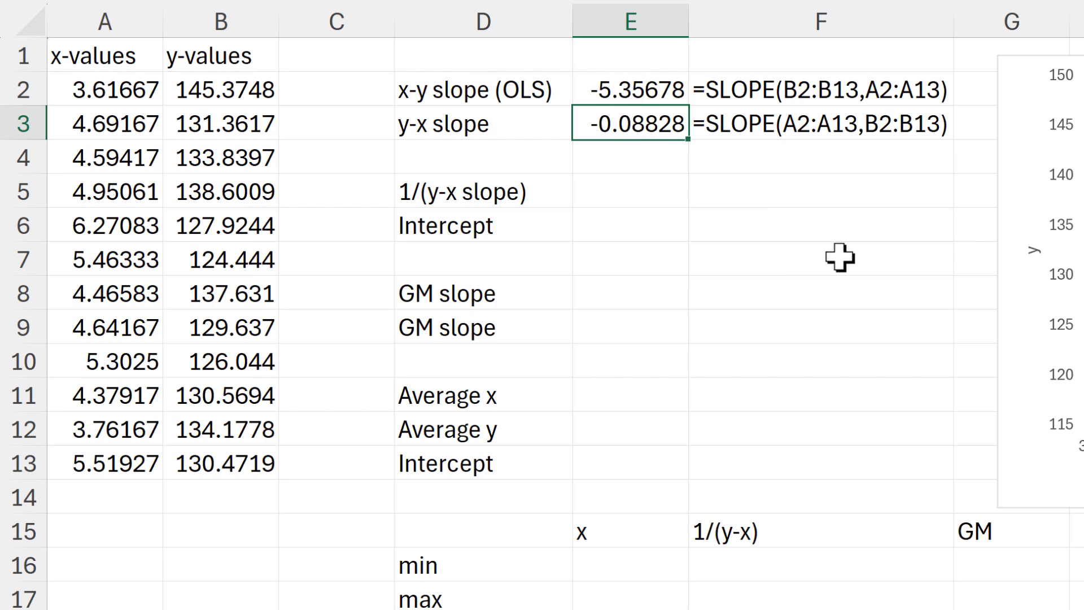
Calculate the inverse of the y-x slope in E5 with =1/E3 and compare it with the OLS slope in E2.
left_click(675, 198)
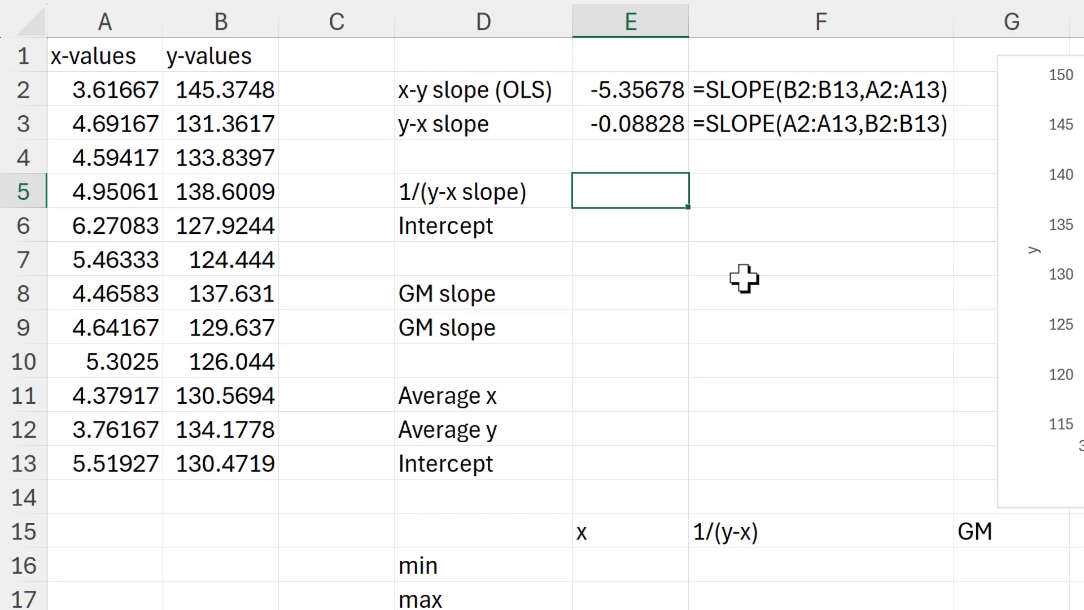
type("=1/")
left_click(635, 125)
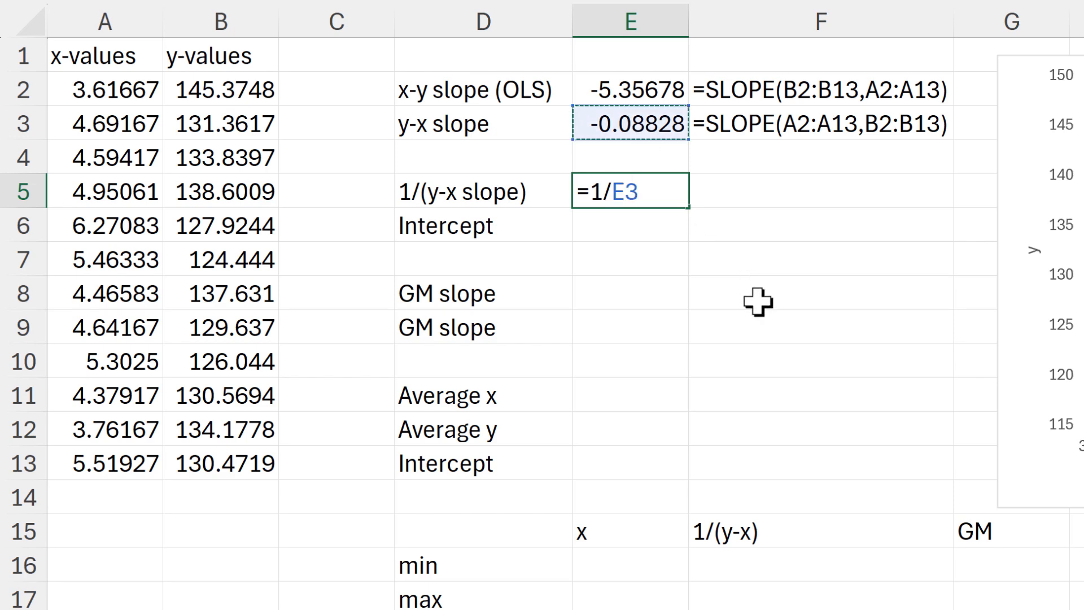
key("Return")
left_click(643, 198)
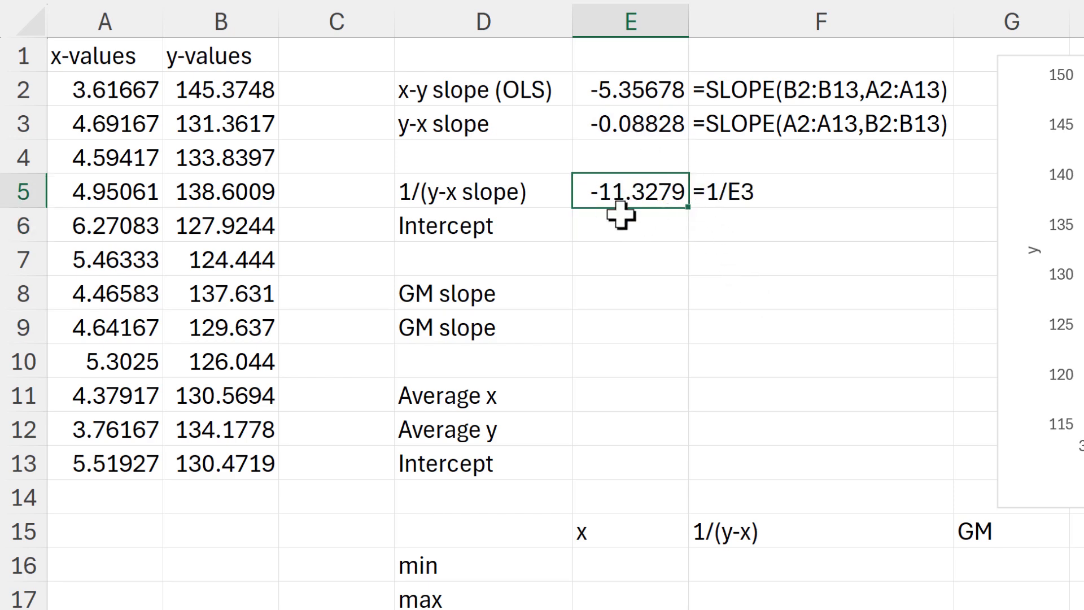
left_click(635, 94)
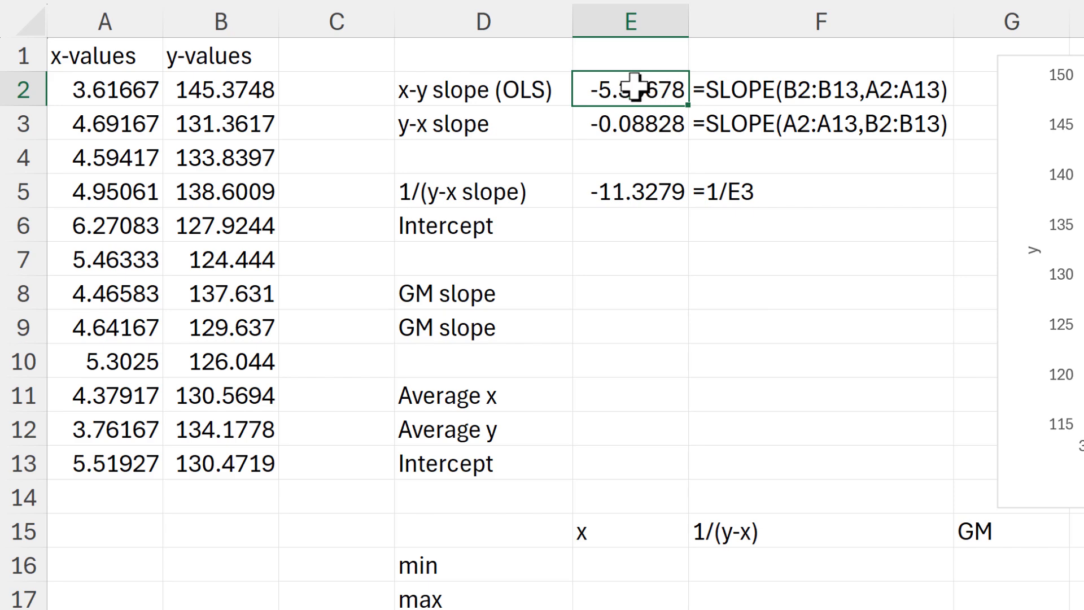
left_click(634, 202)
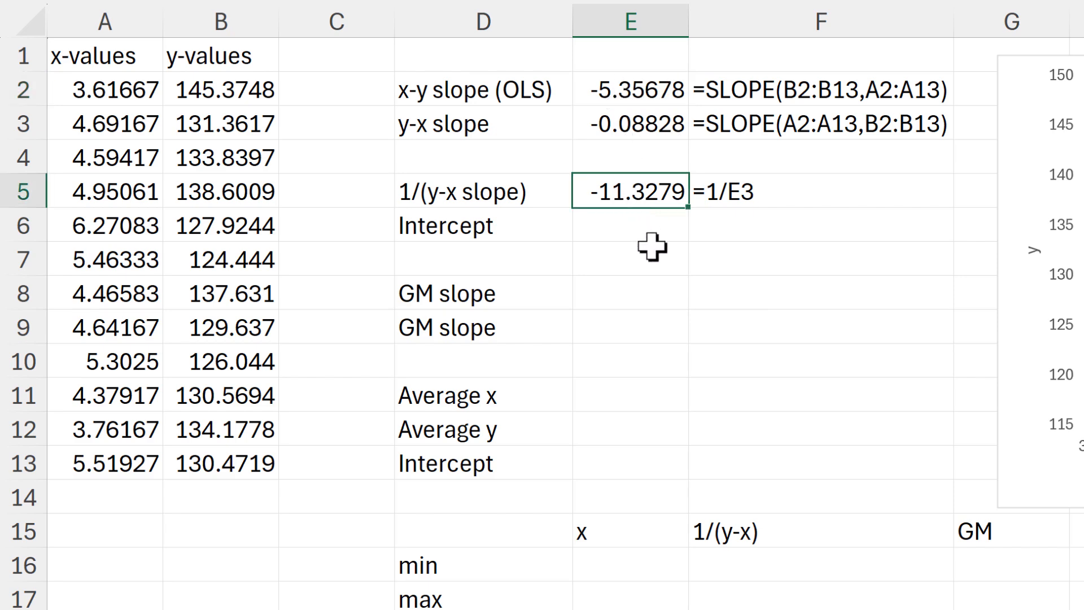
Compare the OLS slope in E2 with the inverse of the y-x slope in E5.
left_click(660, 101)
left_click(641, 201)
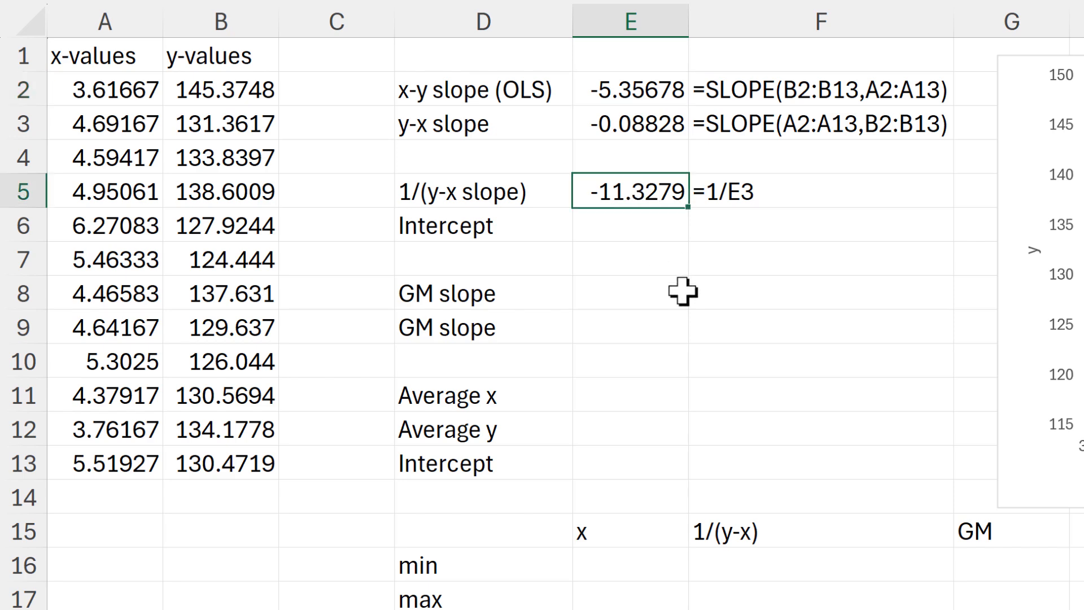
left_click(641, 93)
left_click(634, 194)
left_click(641, 101)
left_click(637, 192)
Calculate the geometric mean slope in E8 with =SQRT(E2*E5).
left_click(621, 299)
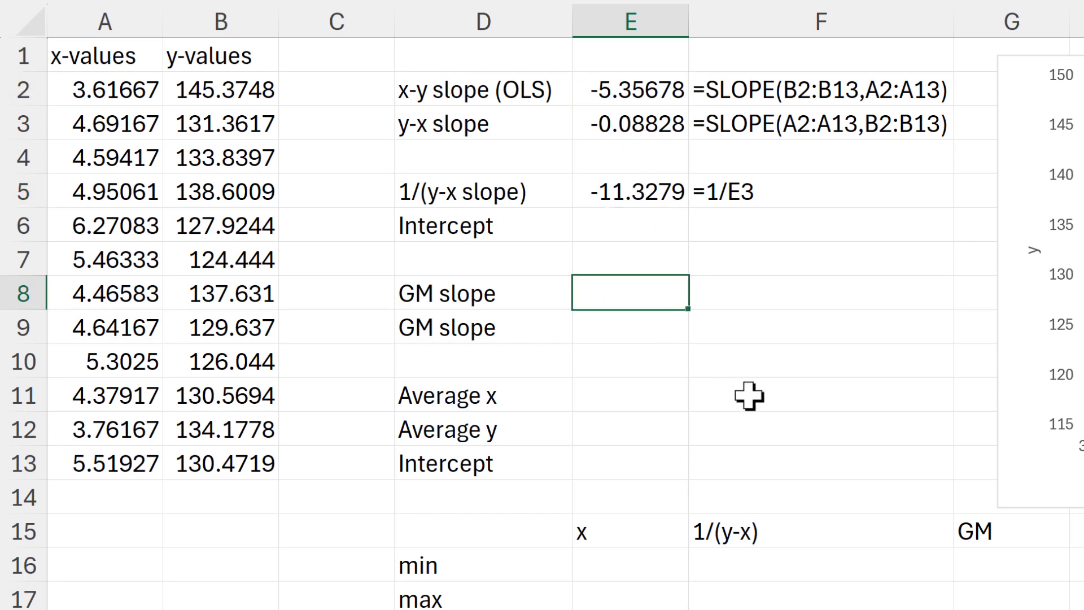
type("=sqrt")
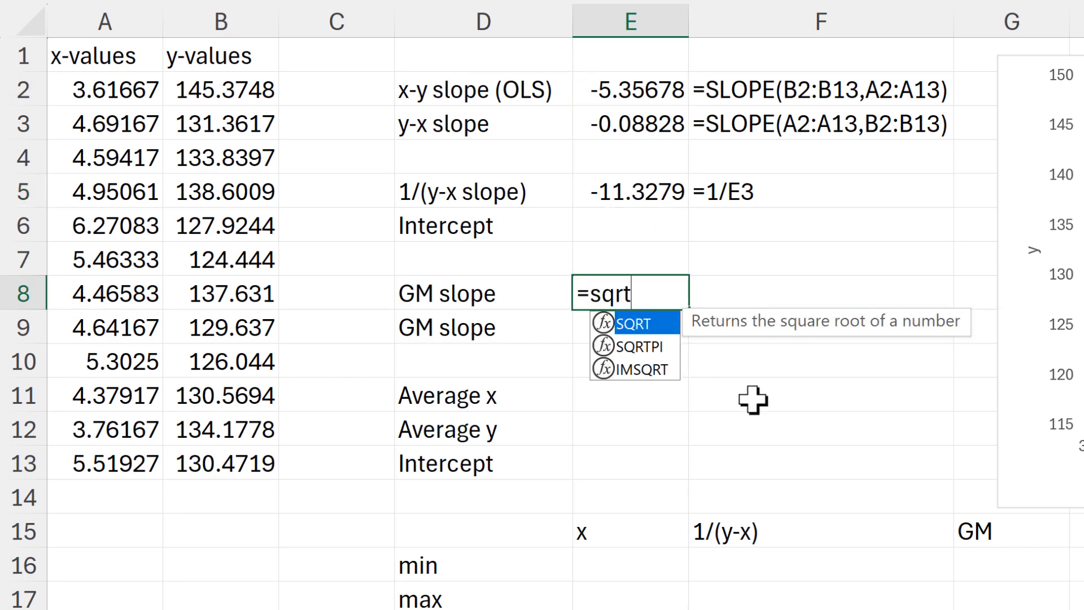
key("Tab")
left_click(602, 86)
type("*")
left_click(662, 204)
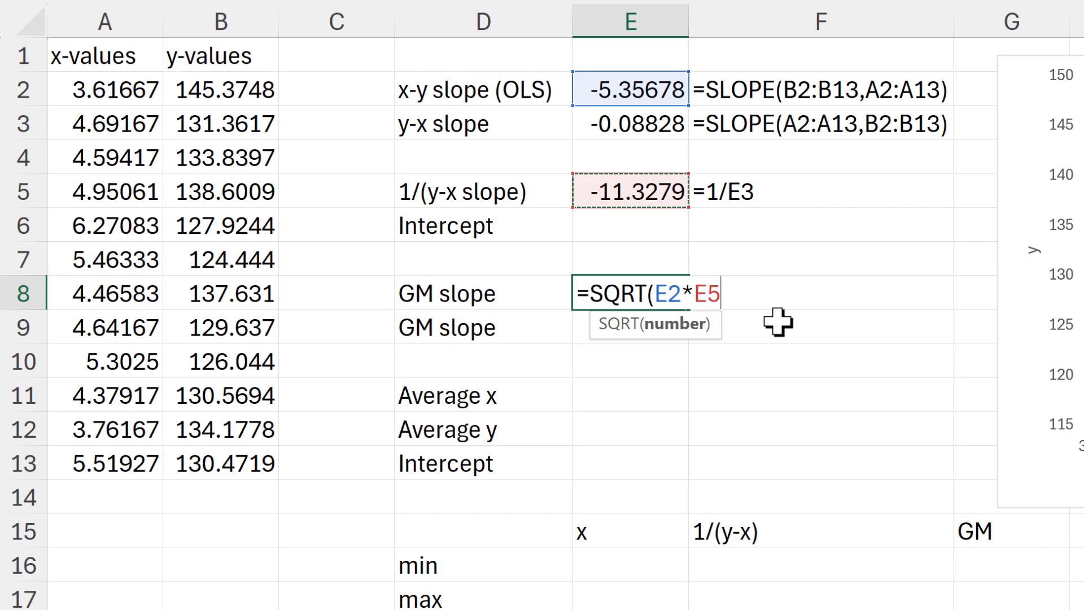
key("Return")
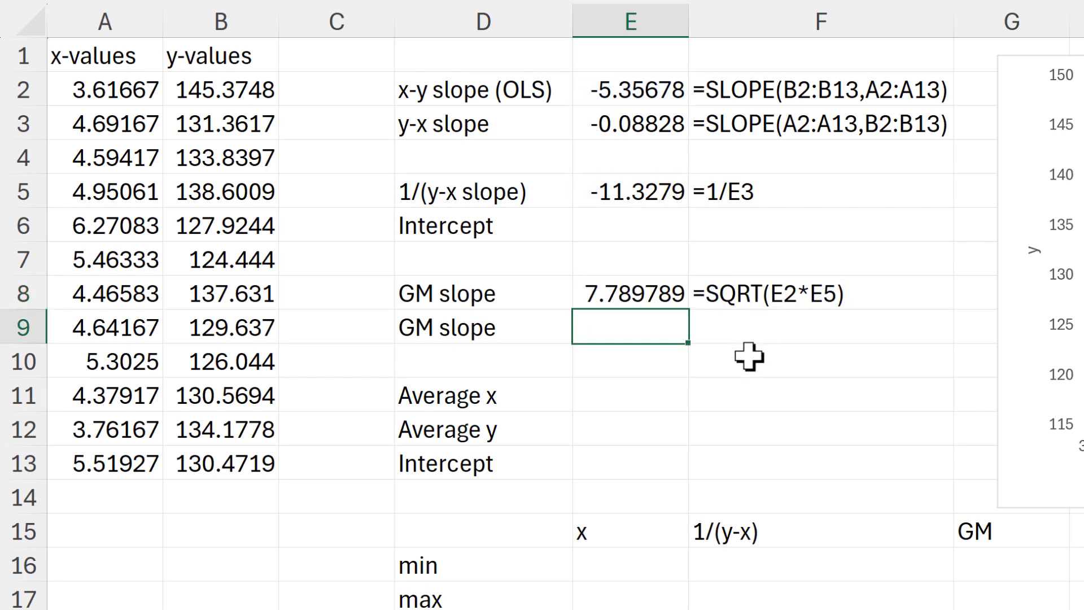
Calculate the GM slope a second way in E9 with =SQRT(E2/E3).
type("=sqr")
key("Tab")
left_click(644, 90)
type("/")
left_click(635, 124)
key("Return")
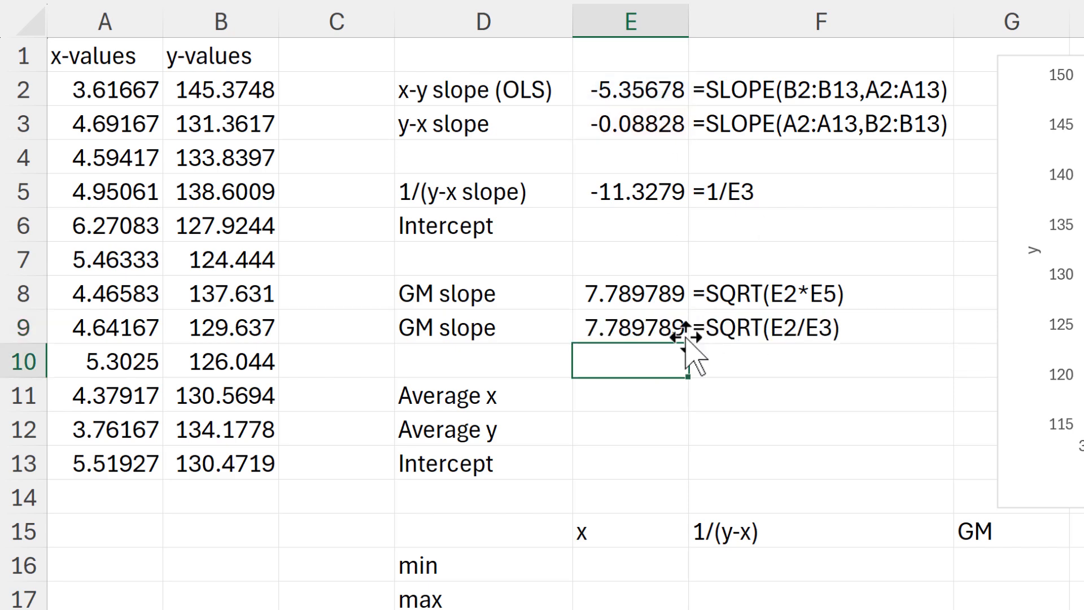
left_click(634, 330)
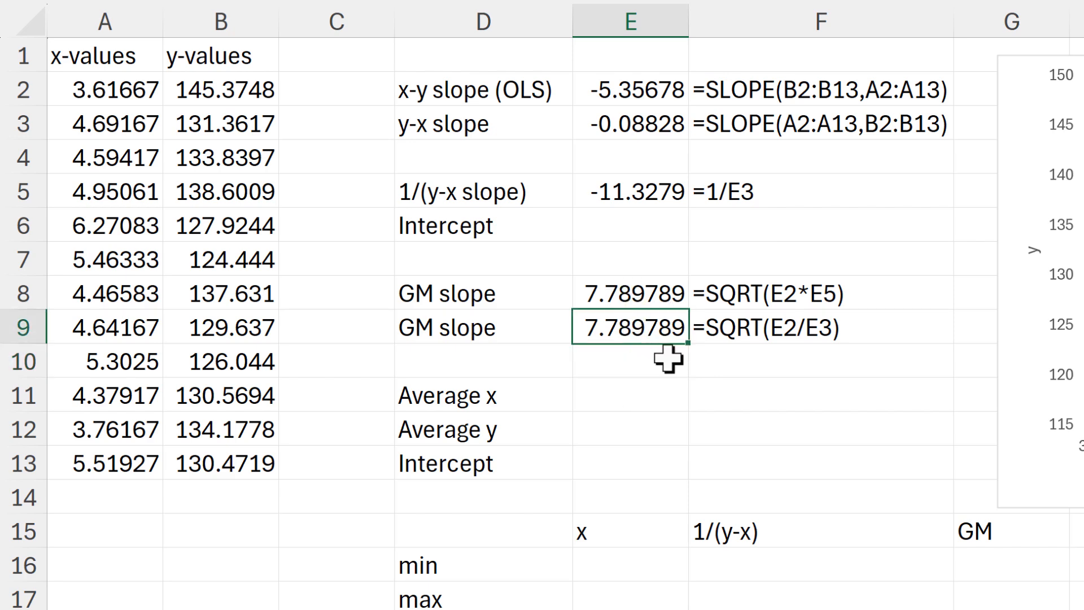
Flip the sign of the GM slope in E8 by extending its formula to =SQRT(E2*E5)*-1.
left_click(670, 291)
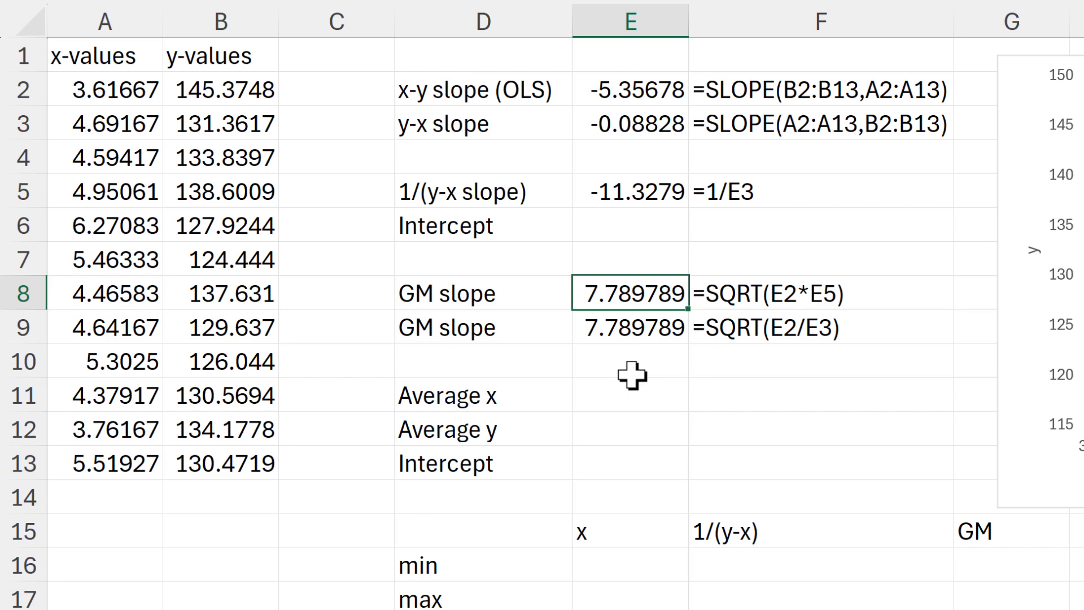
key("F2")
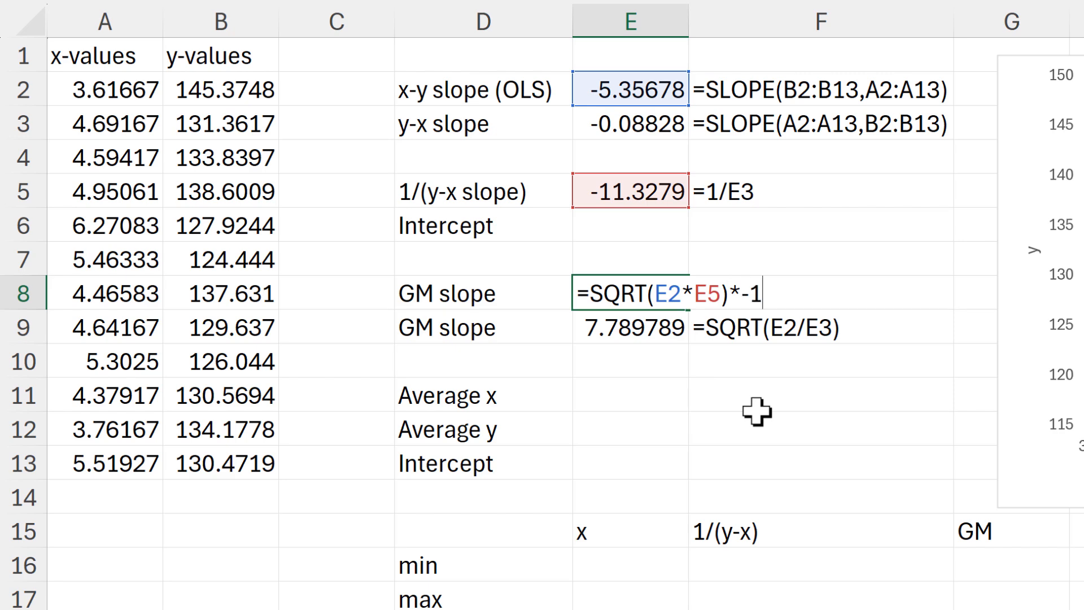
key("Return")
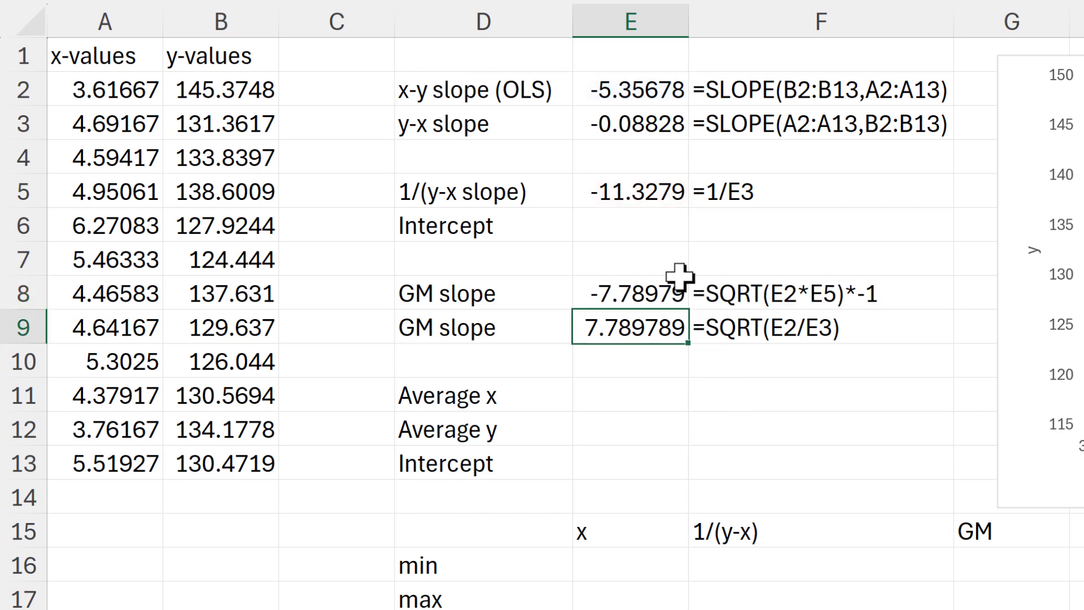
left_click(666, 287)
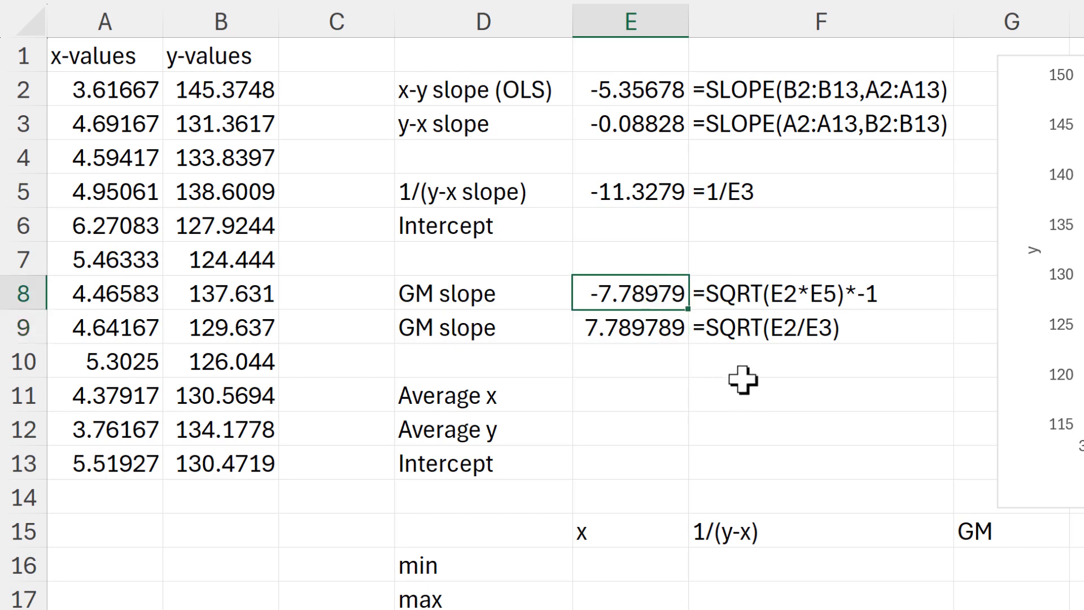
Calculate the average x in E11 with =AVERAGE(A2:A13) and the average y in E12 with =AVERAGE(B2:B13).
left_click(650, 398)
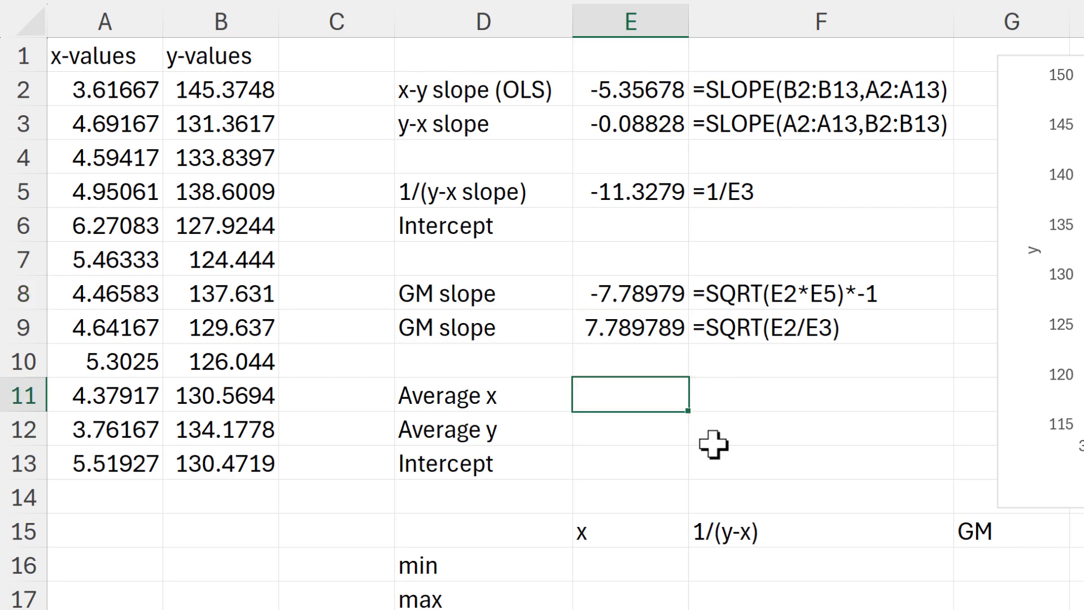
type("=averag")
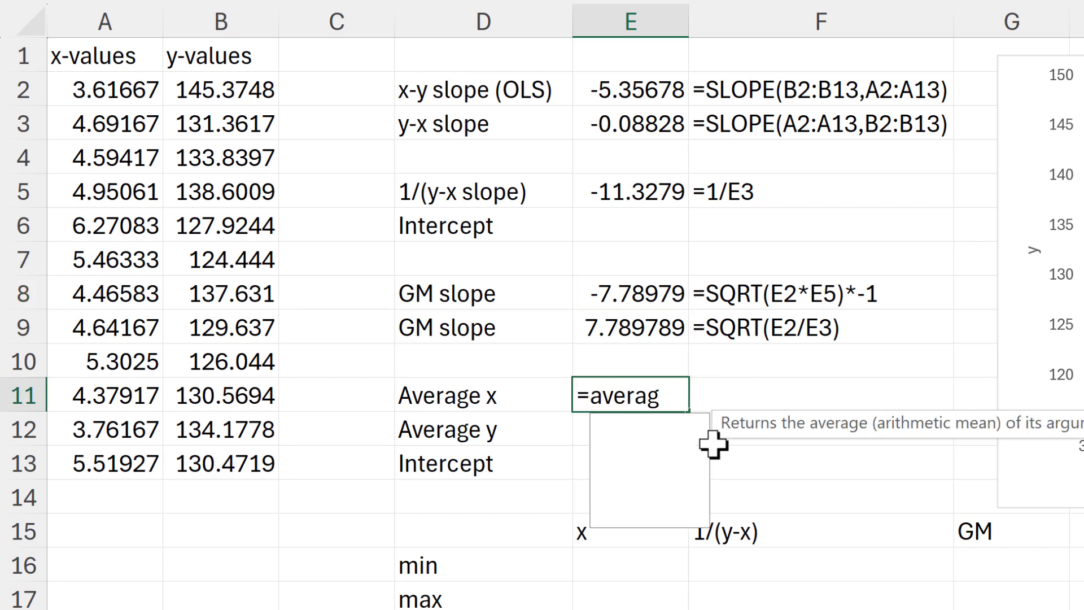
key("Tab")
left_click_drag(109, 92, 96, 462)
key("Return")
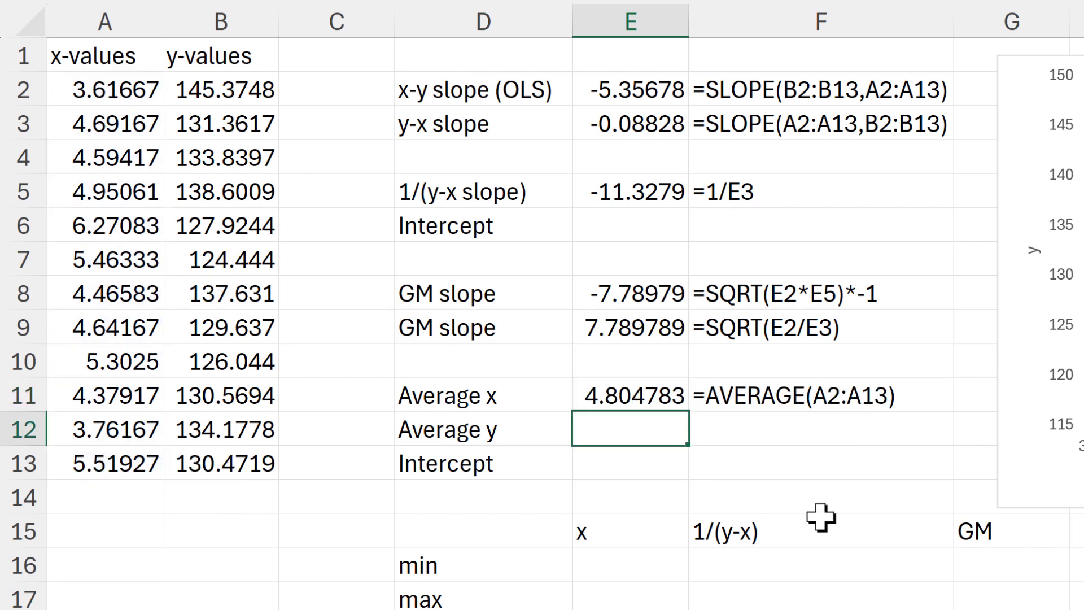
type("=averag")
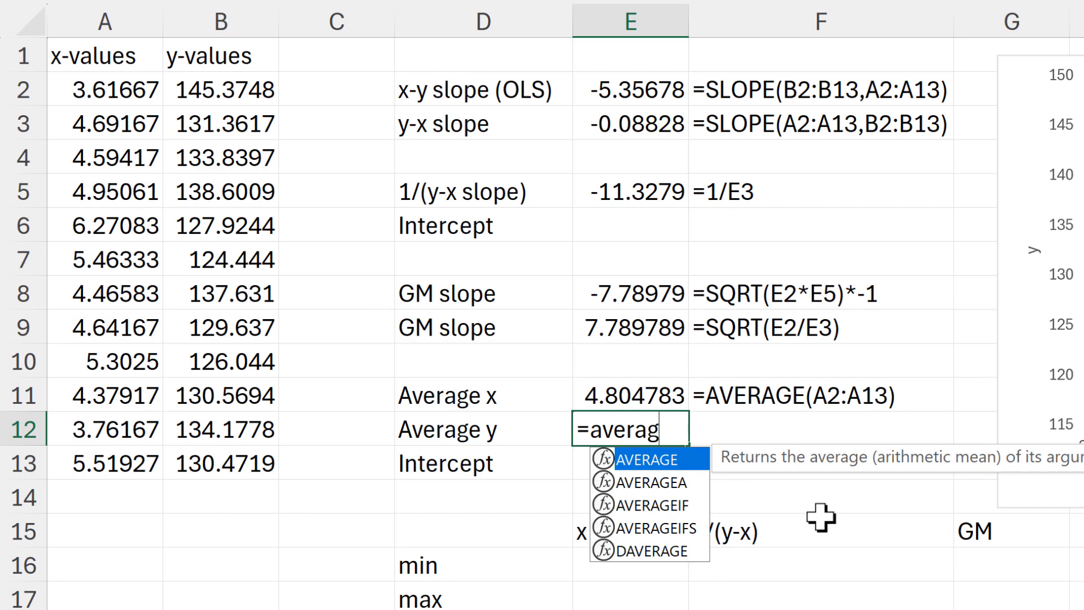
key("Tab")
left_click_drag(209, 93, 226, 463)
key("Return")
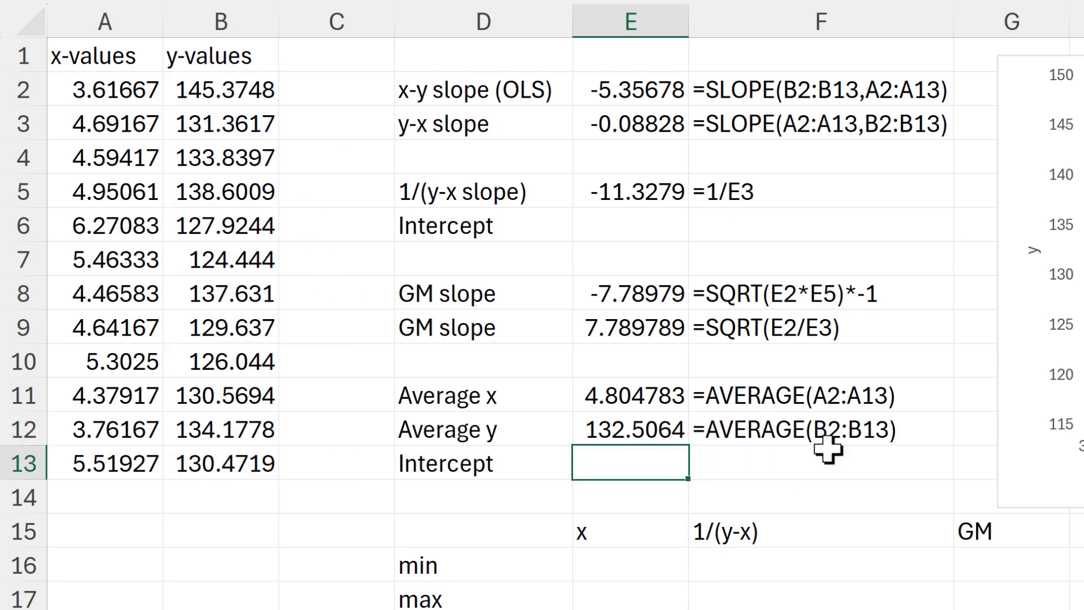
Calculate the GM regression intercept in E13 with =E12-E11*E8.
type("=")
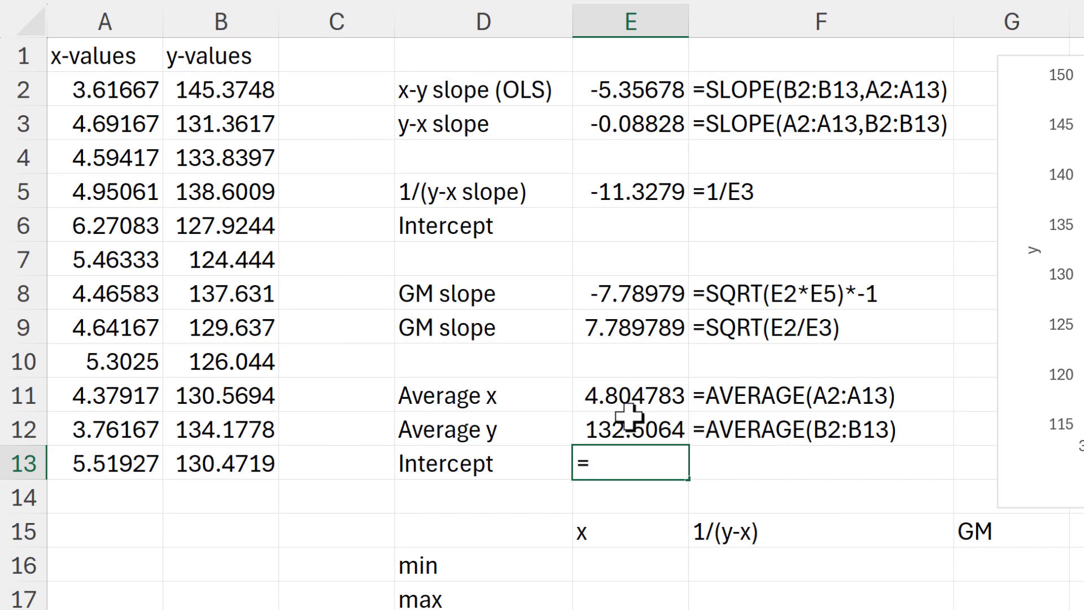
left_click(624, 431)
type("-")
left_click(627, 398)
type("*")
left_click(610, 296)
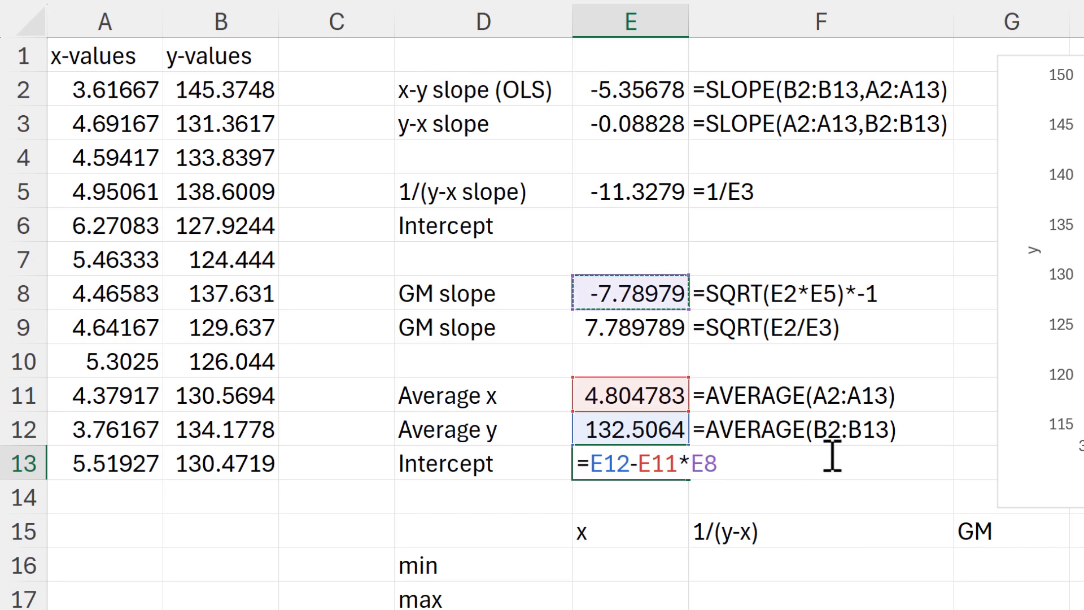
key("Return")
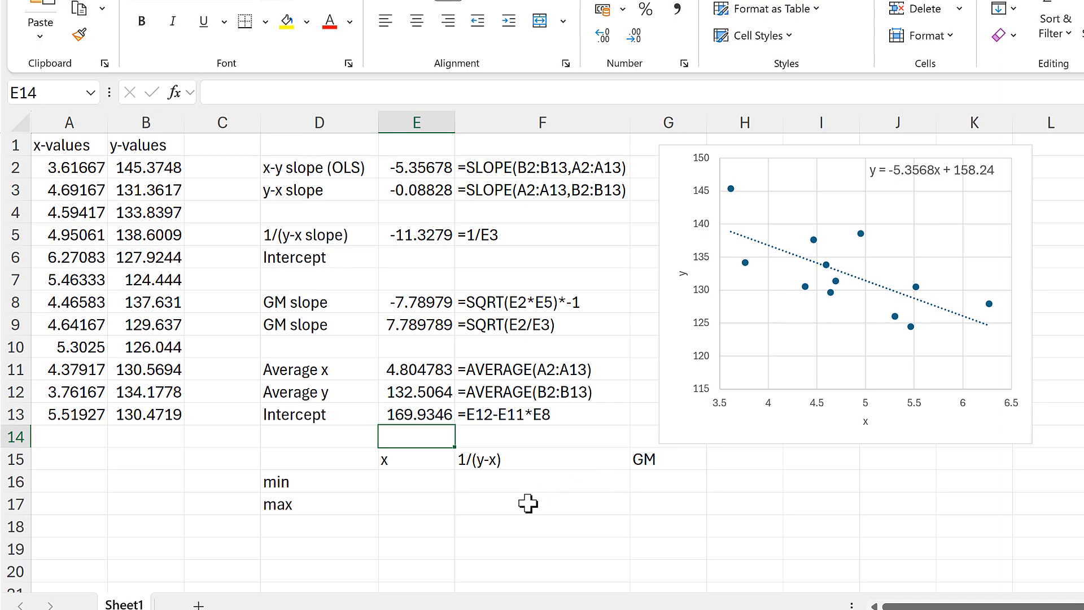
Calculate the intercept of the inverse y-x regression line in E6 with =E12-E11*E5.
left_click(424, 261)
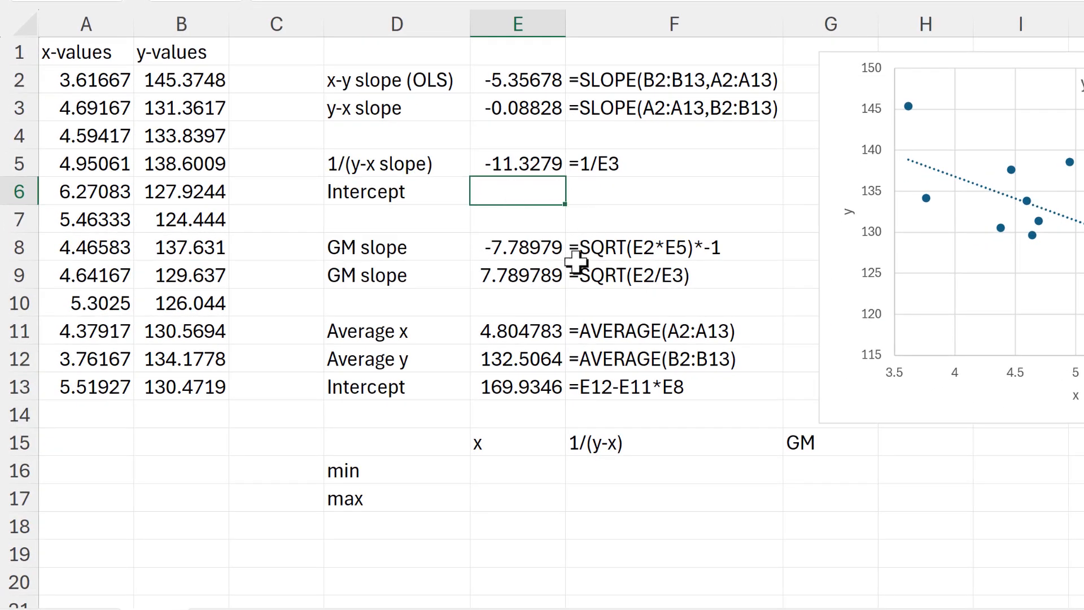
type("=")
left_click(528, 367)
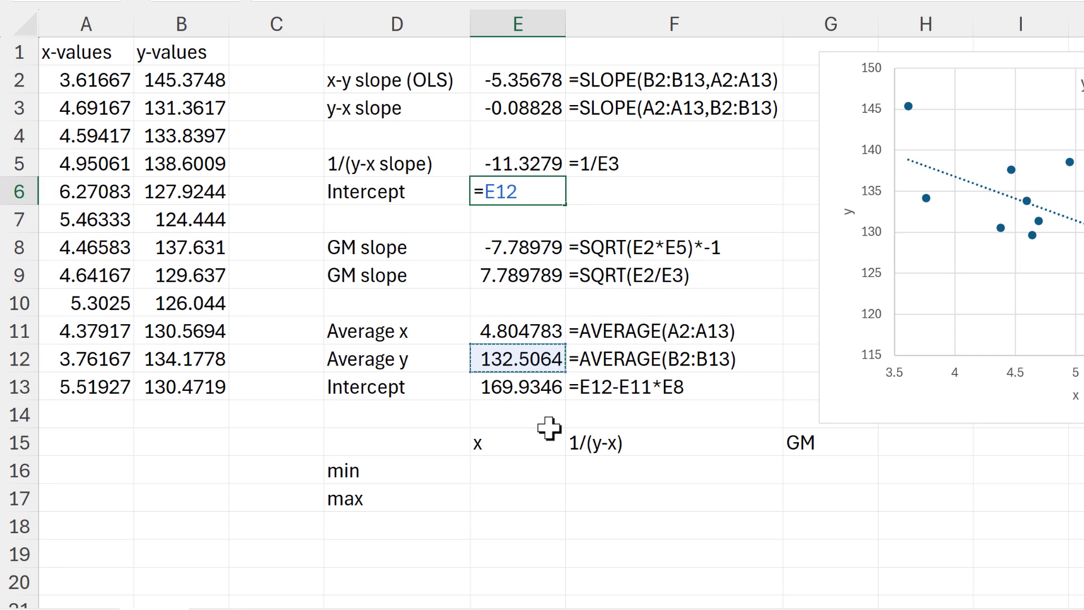
type("-")
left_click(545, 332)
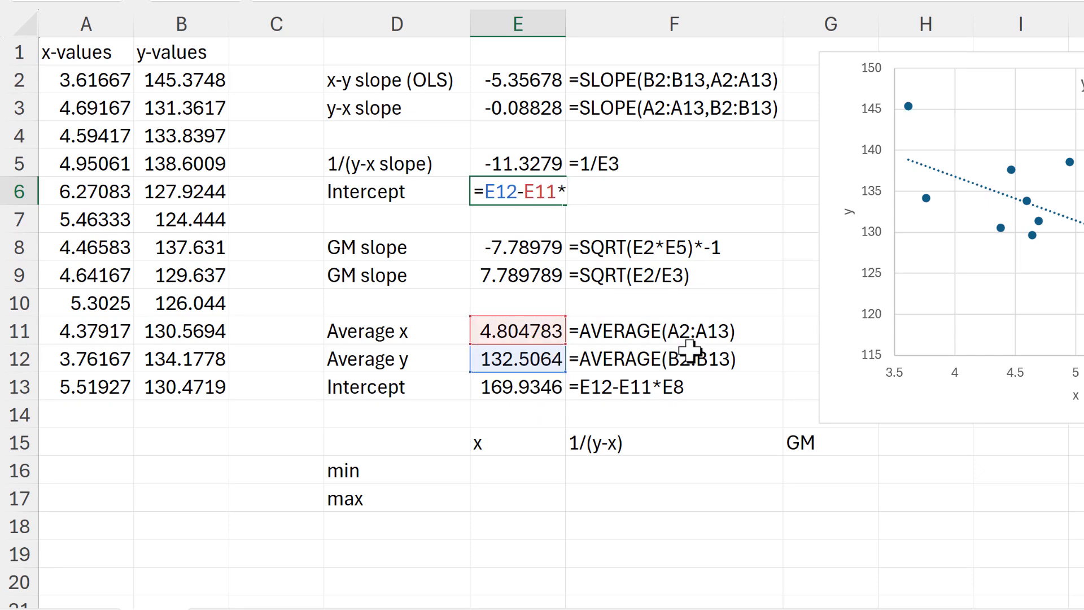
type("*")
left_click(546, 158)
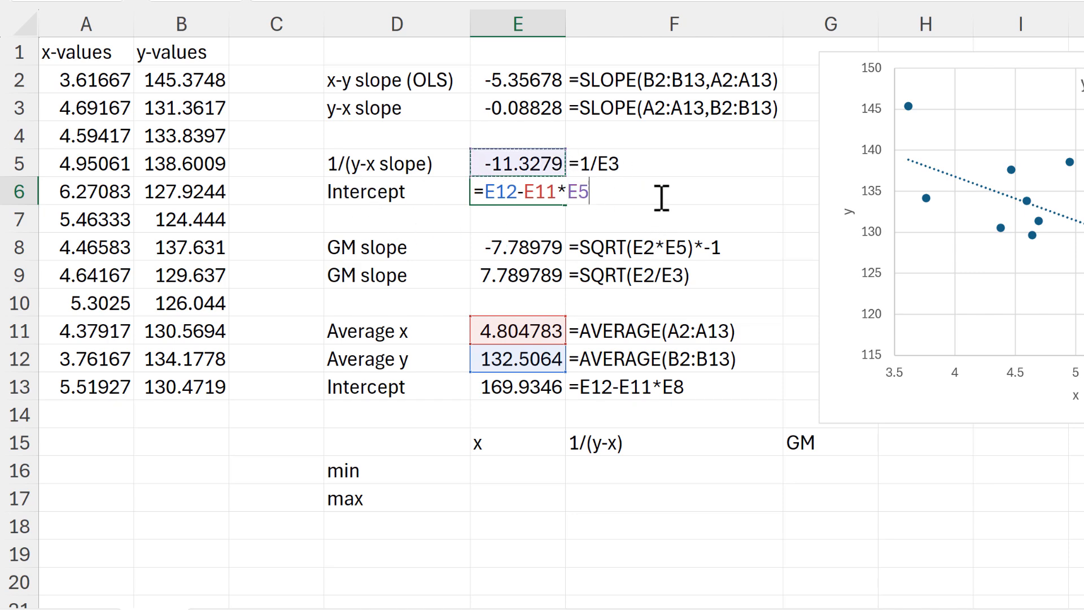
key("Return")
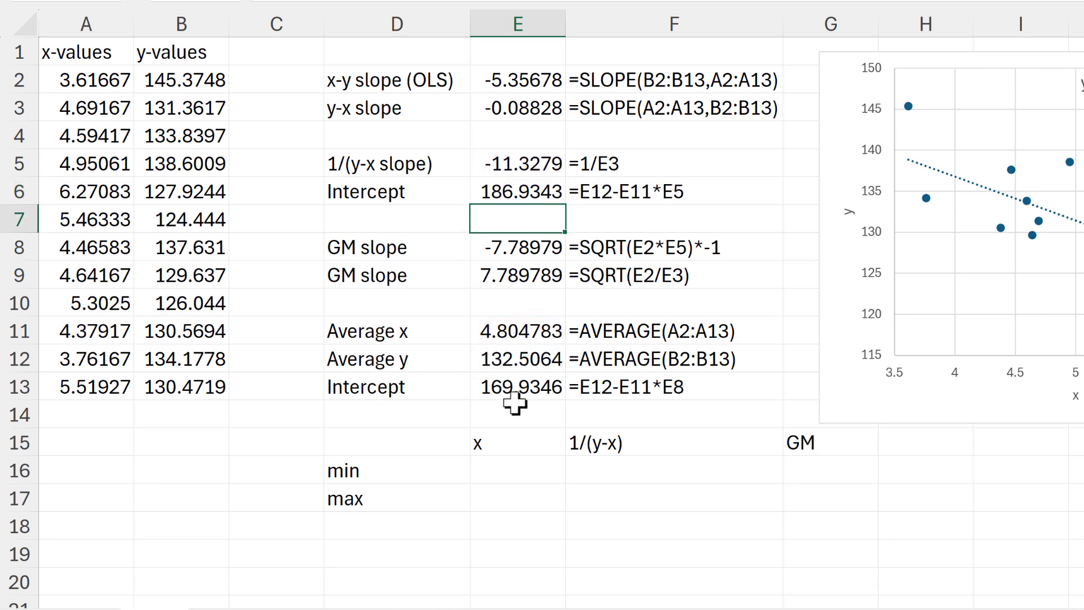
Calculate the minimum and maximum x-values of A2:A13 in E16 and E17 with MIN and MAX.
left_click(514, 468)
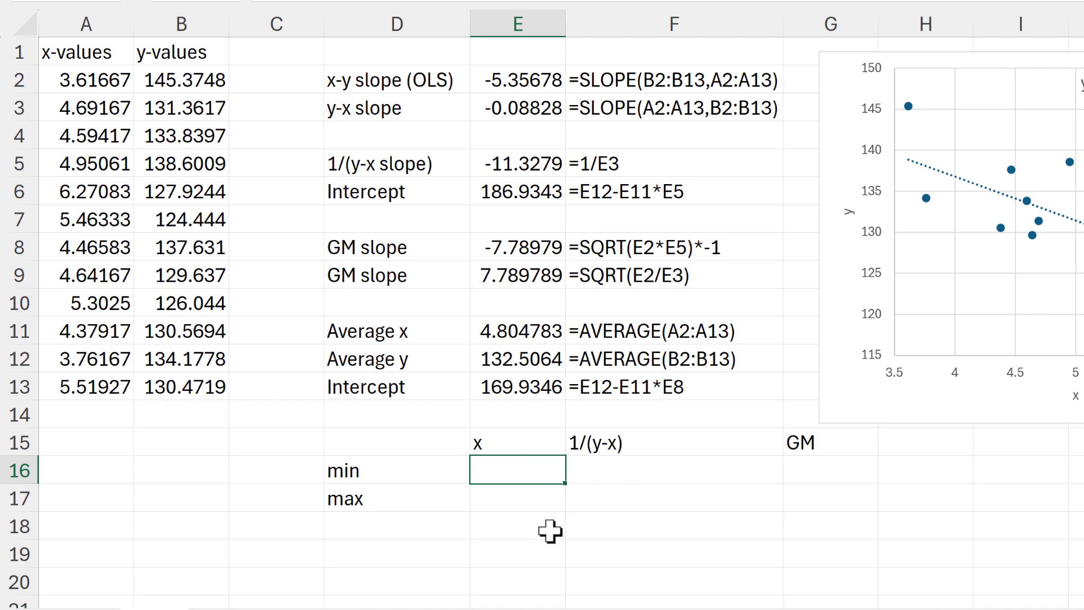
type("=min")
key("Tab")
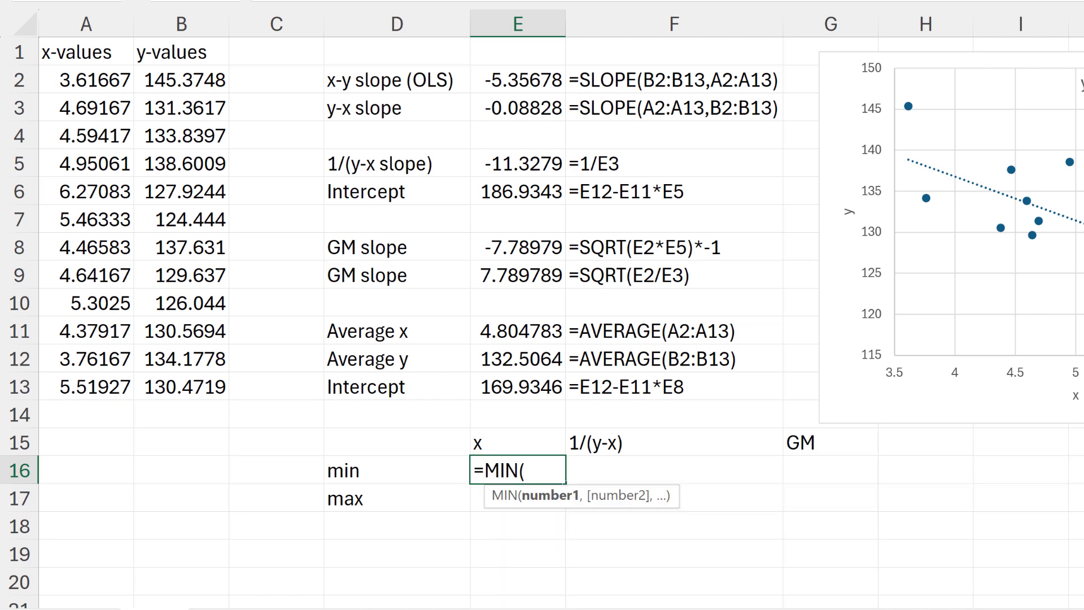
left_click_drag(74, 91, 97, 389)
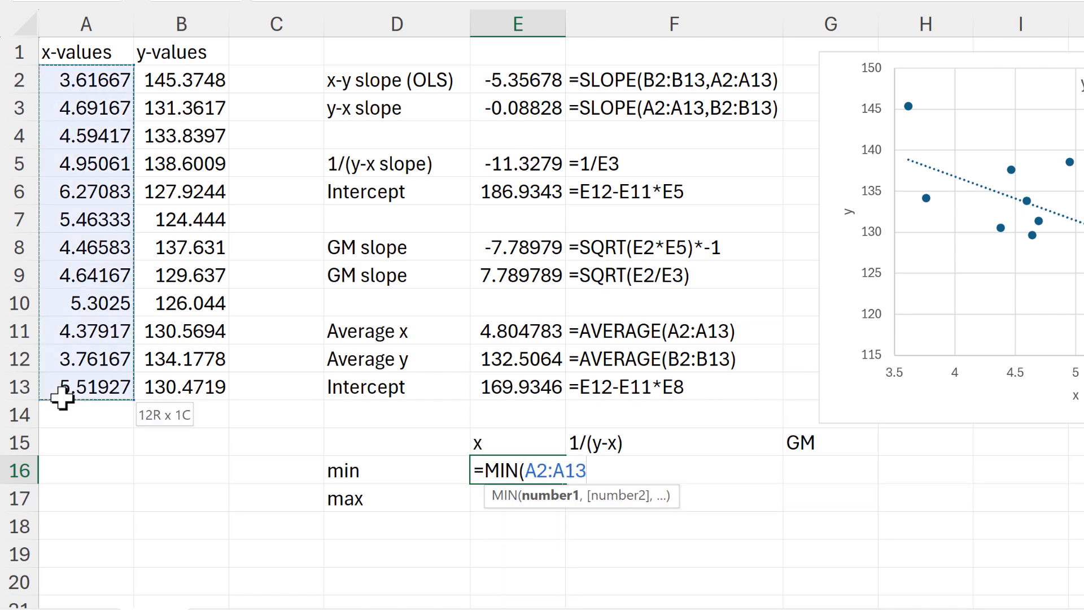
key("Return")
type("=max")
key("Tab")
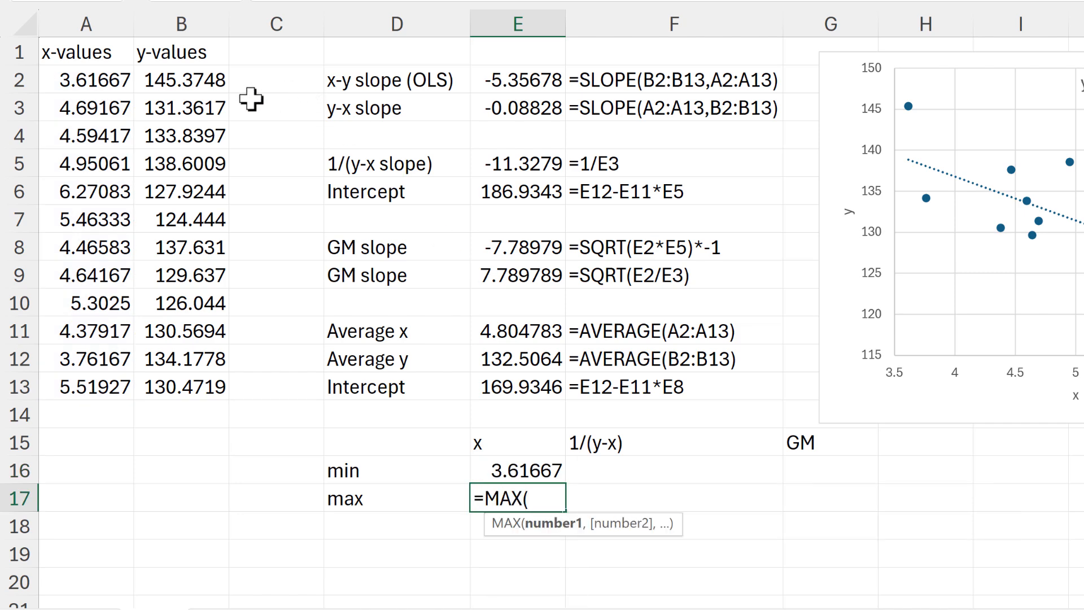
left_click_drag(85, 80, 90, 390)
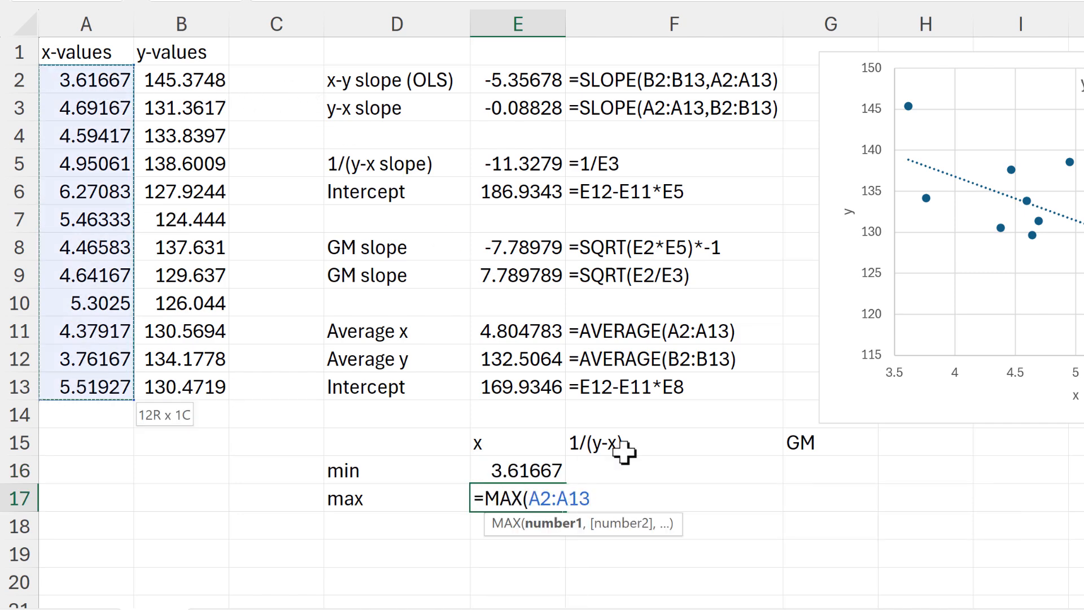
key("Return")
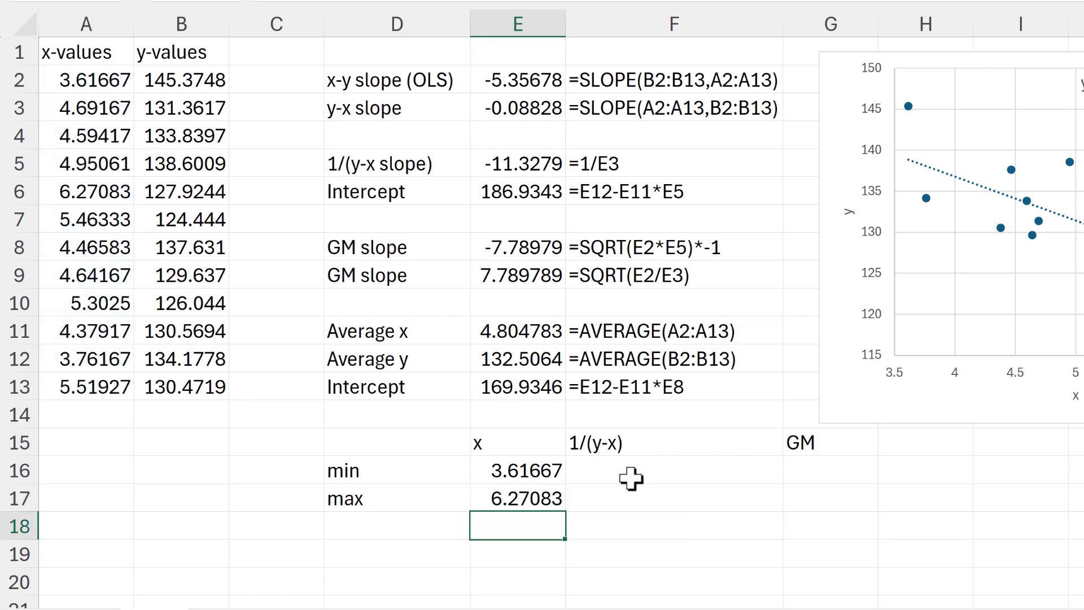
Calculate the 1/(y-x) line's y-value at the minimum x in F16 with =$E$5*E16+$E$6.
left_click(631, 479)
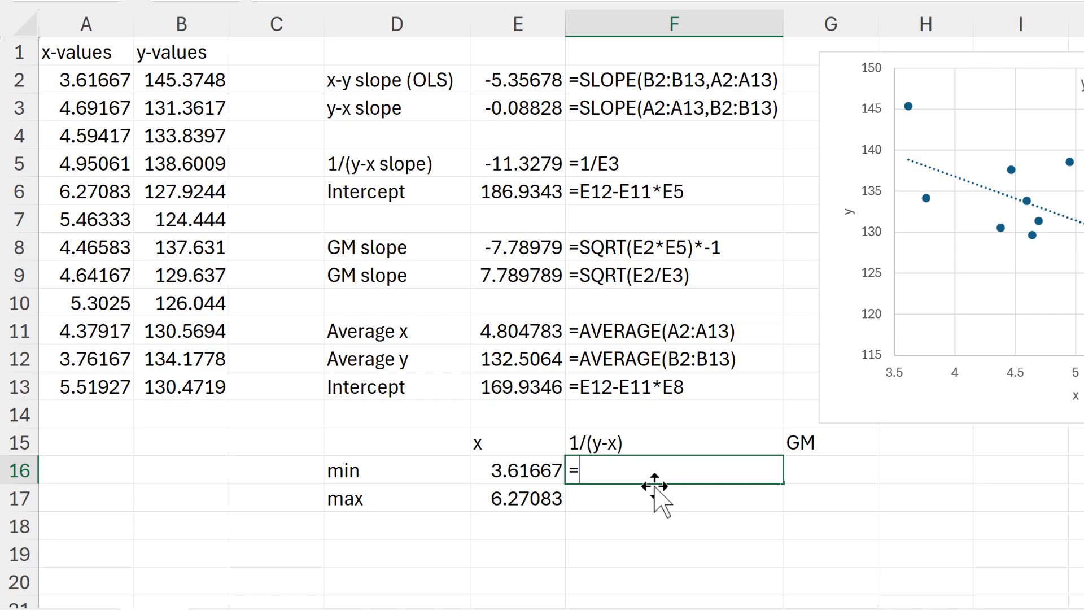
left_click(517, 160)
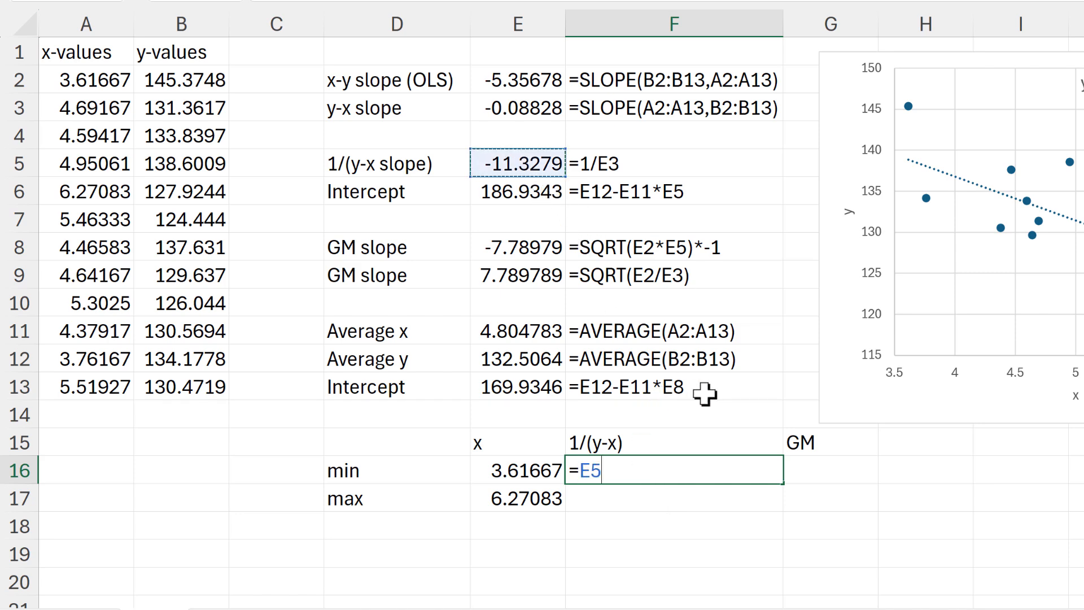
type("*")
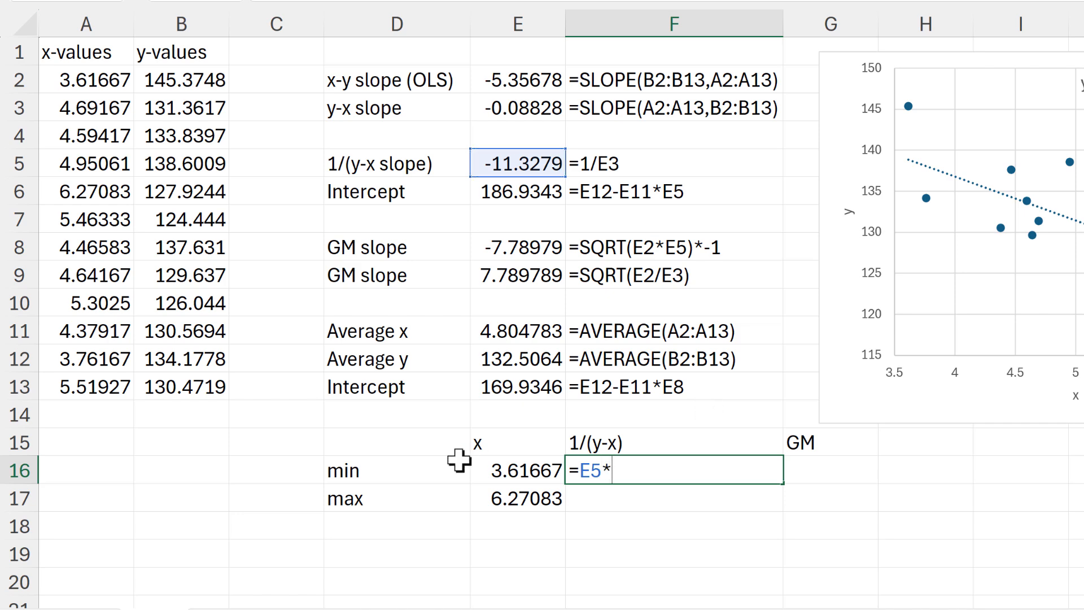
left_click(487, 465)
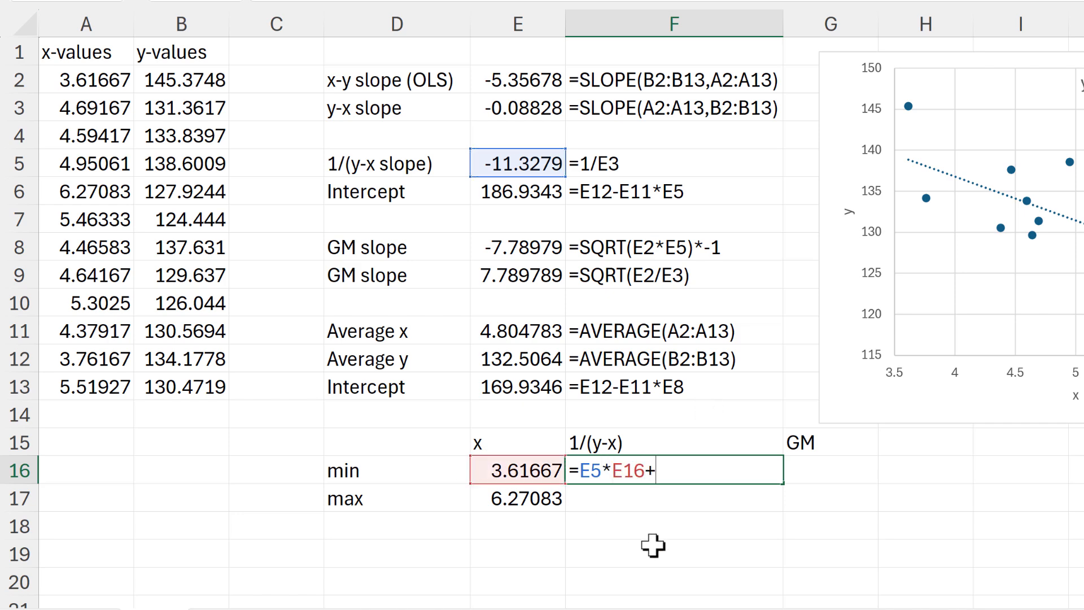
left_click(511, 188)
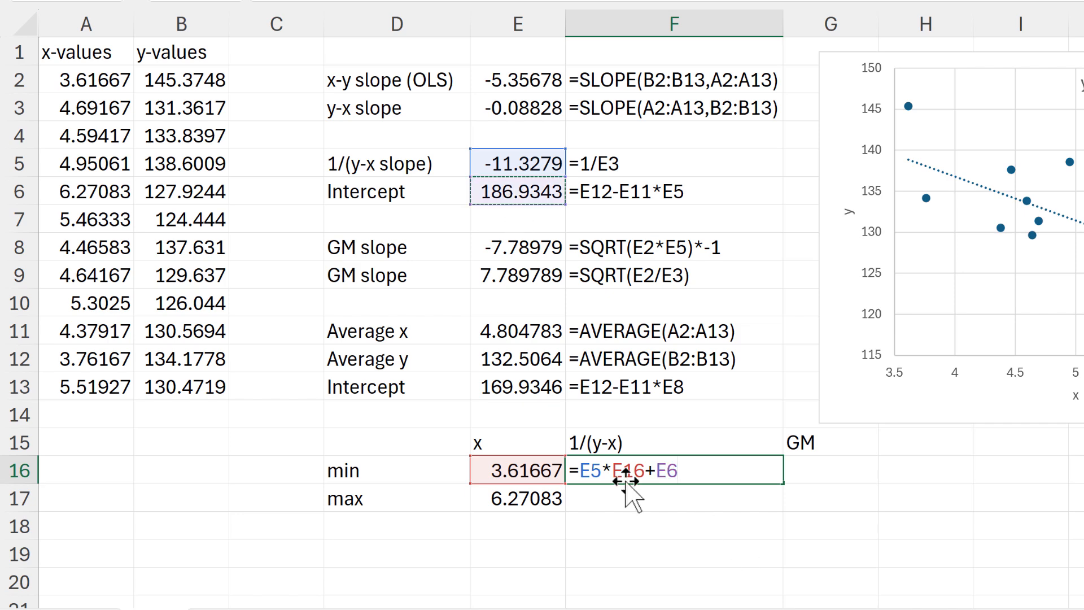
key("F4")
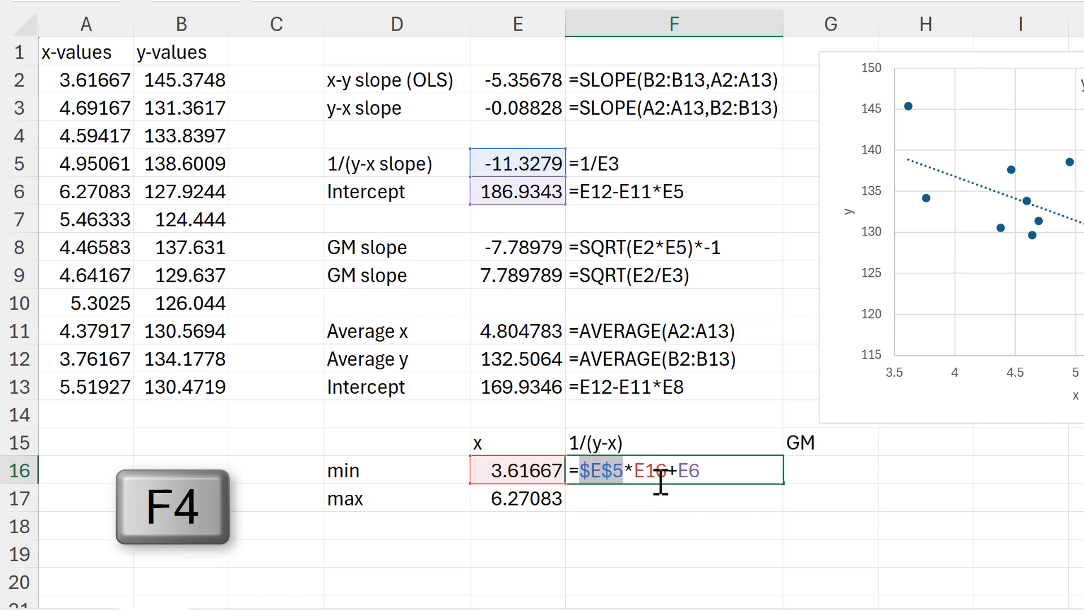
left_click(691, 482)
key("F4")
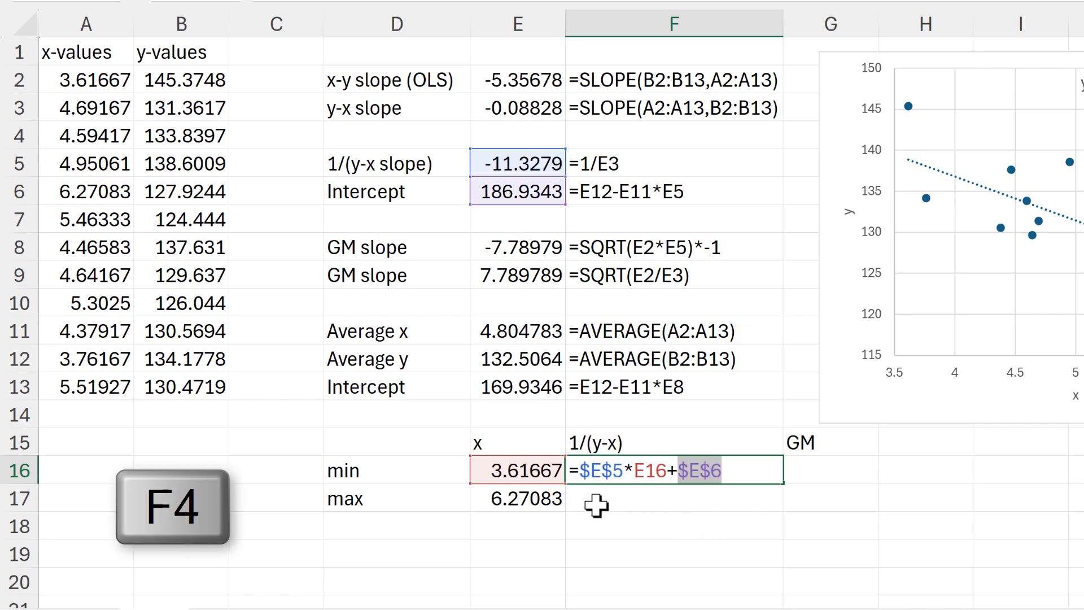
left_click(736, 473)
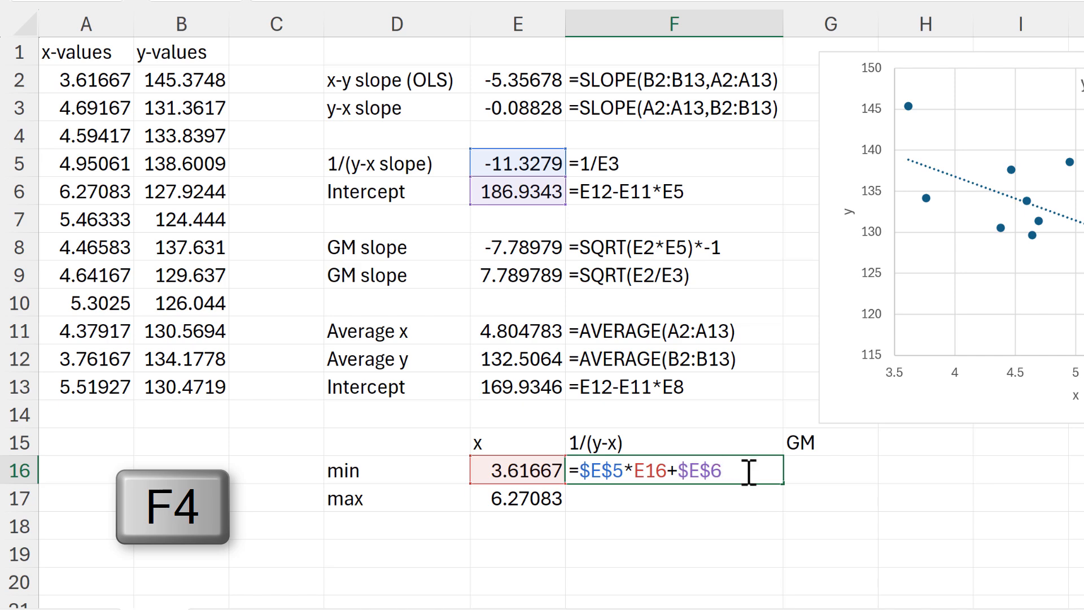
key("Return")
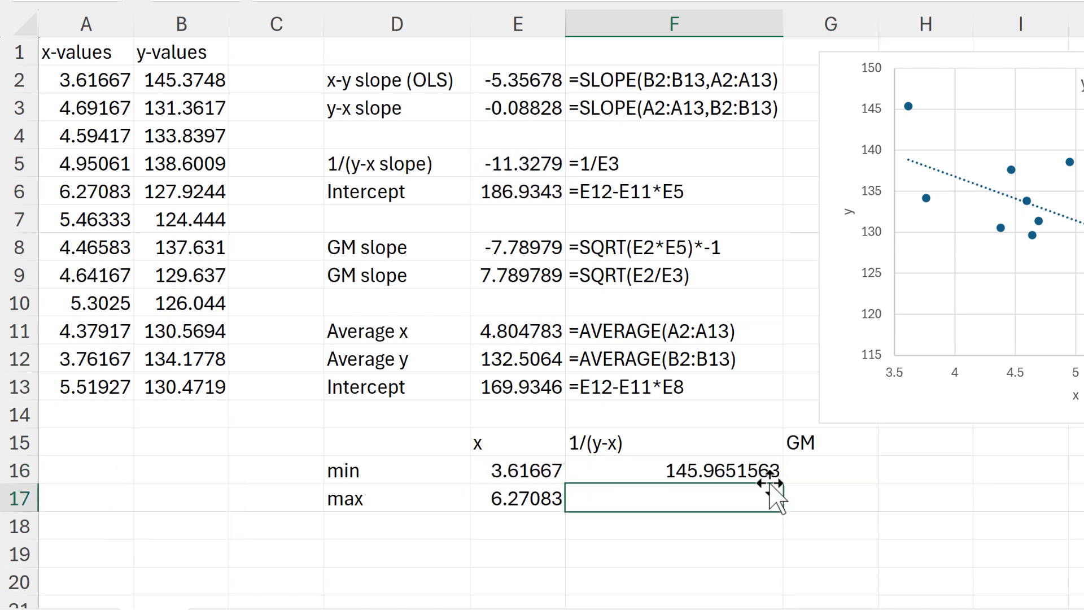
Fill the F16 formula down to F17 and check the cell references in the copied formula.
left_click(770, 477)
left_click_drag(783, 484, 783, 509)
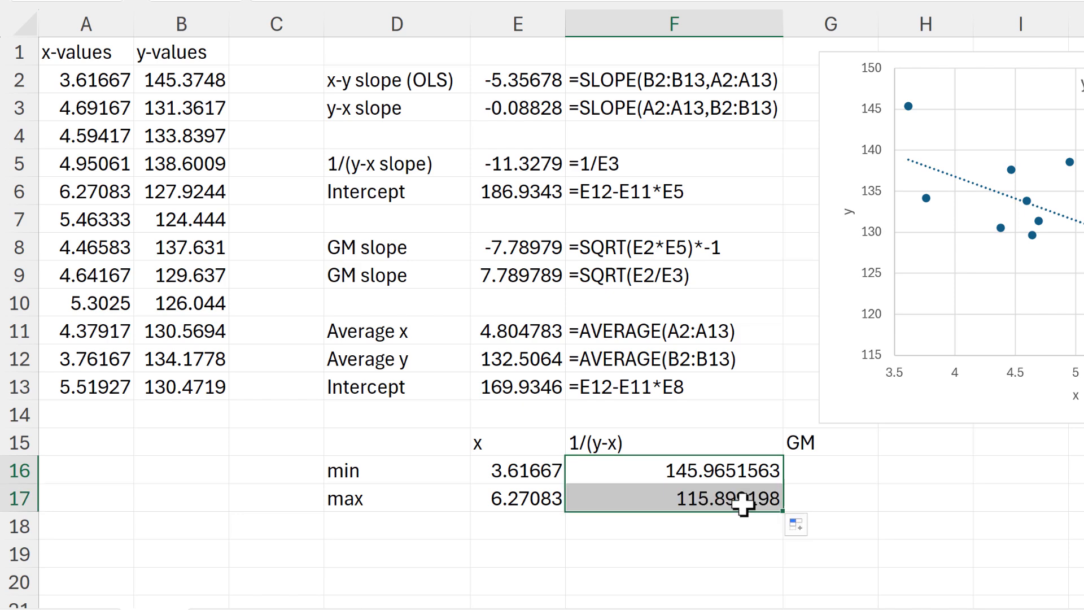
key("Down")
key("F2")
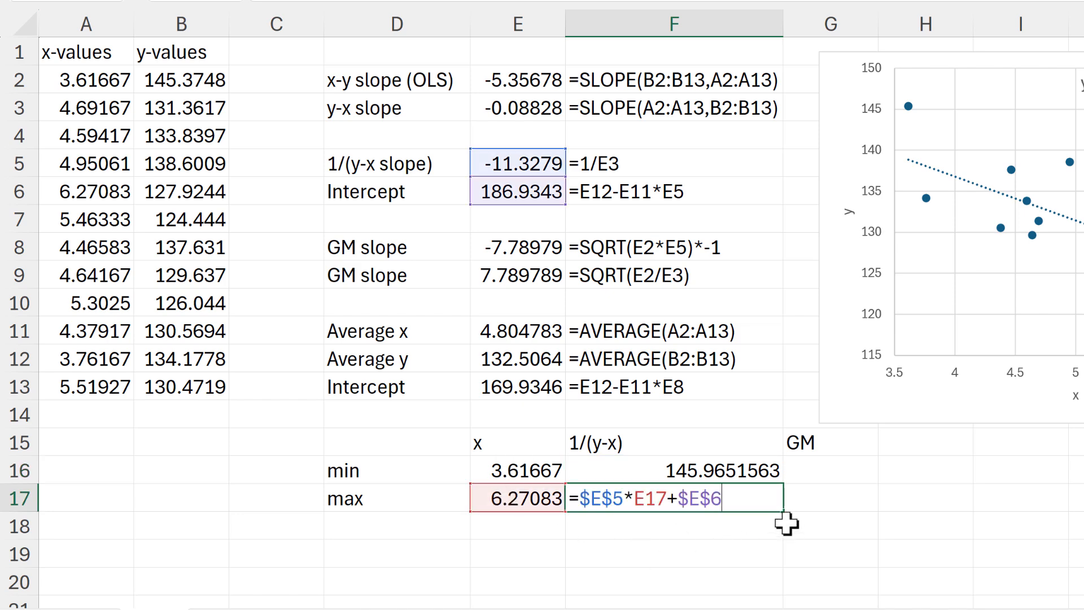
key("Return")
Copy the F16 formula to G16 and repoint its references so it reads =$E$8*E16+$E$13 for the GM line.
left_click(731, 473)
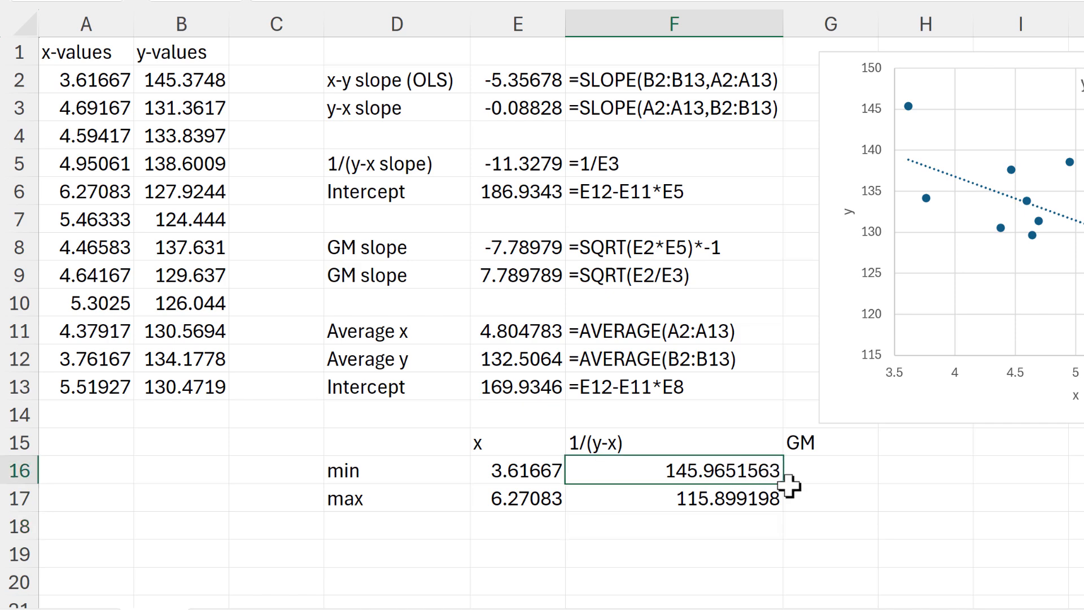
key("ctrl+c")
left_click(832, 477)
key("ctrl+v")
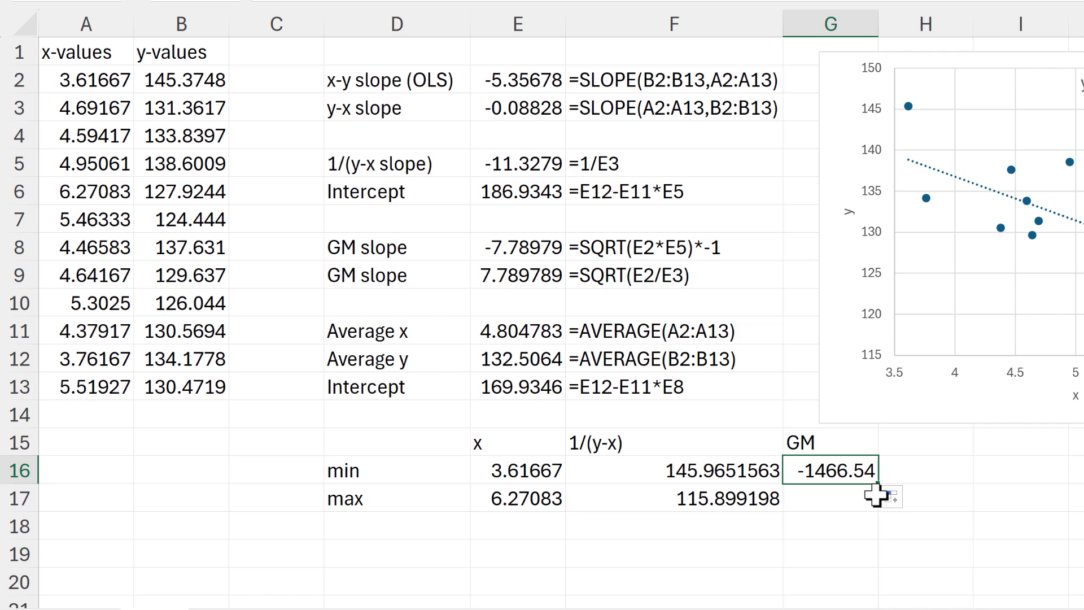
key("F2")
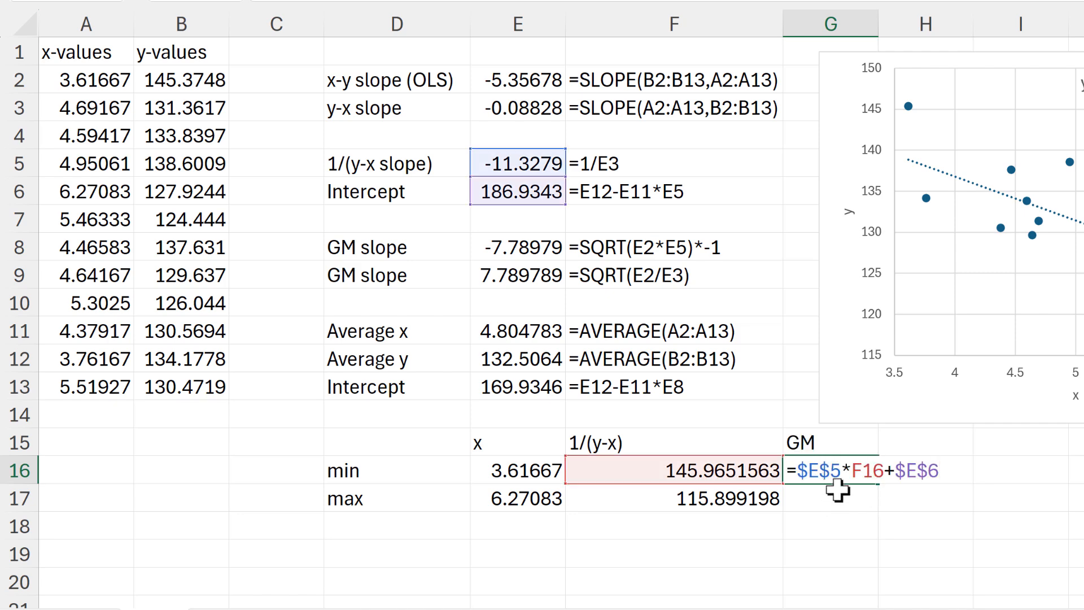
left_click_drag(583, 481, 551, 482)
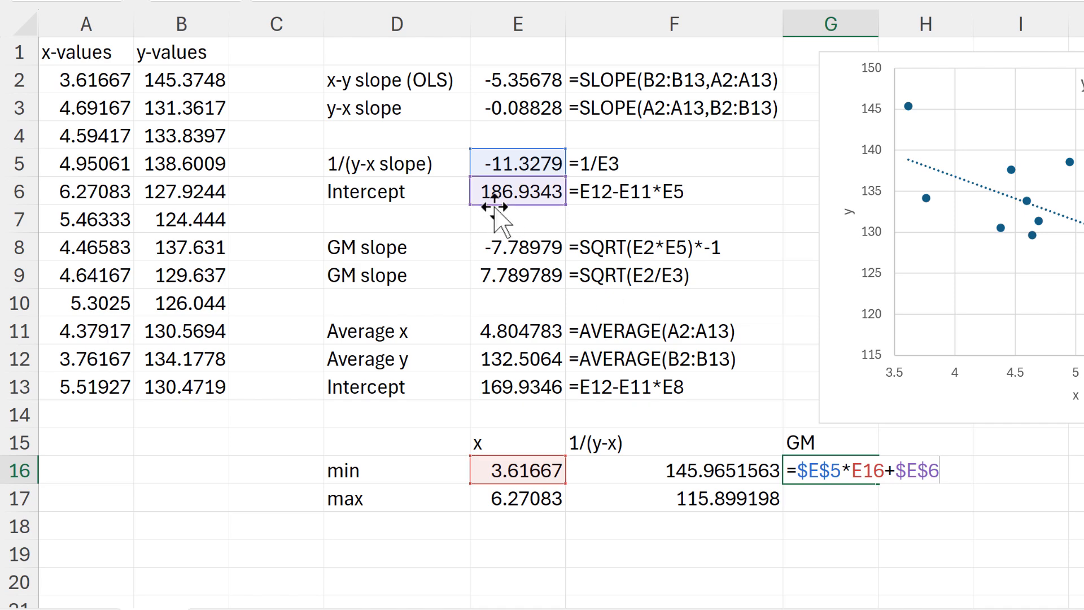
left_click_drag(506, 311, 505, 395)
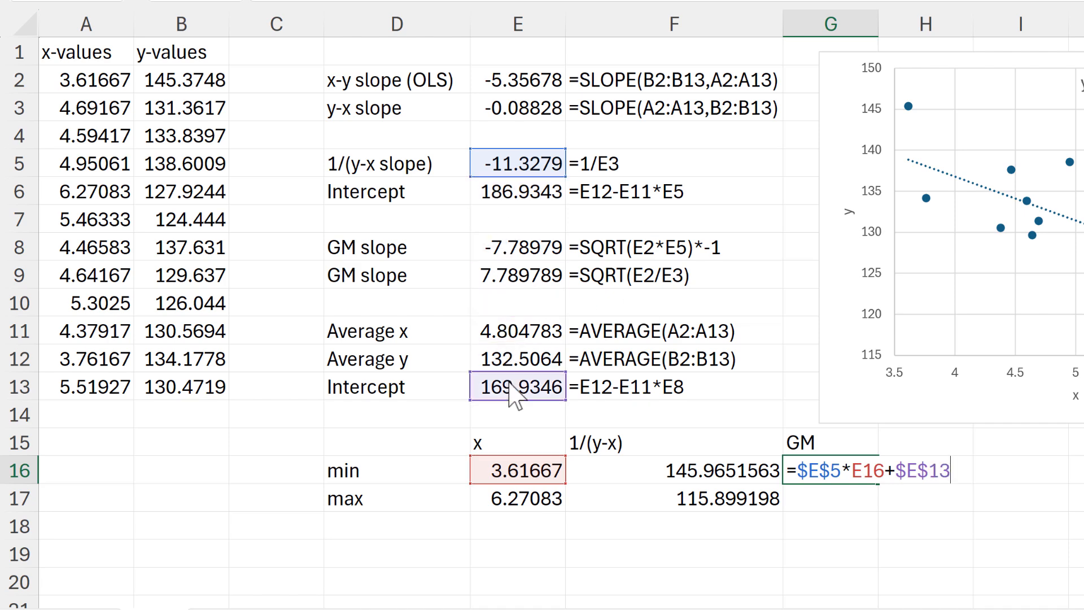
left_click_drag(507, 179, 495, 244)
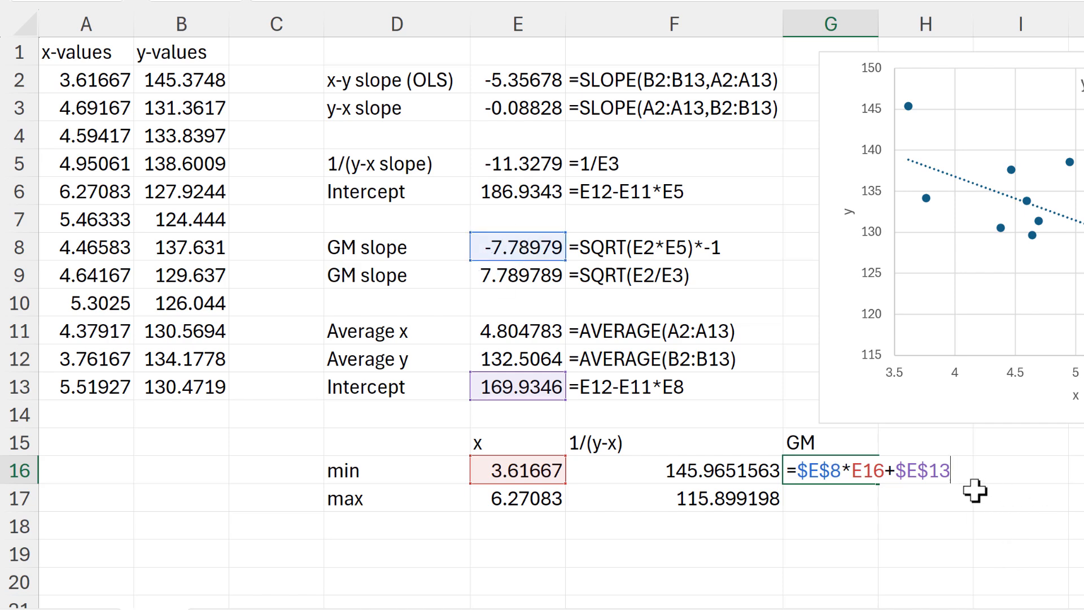
key("Return")
Fill the GM formula from G16 down to G17 and check the references in the copied formula.
left_click(874, 471)
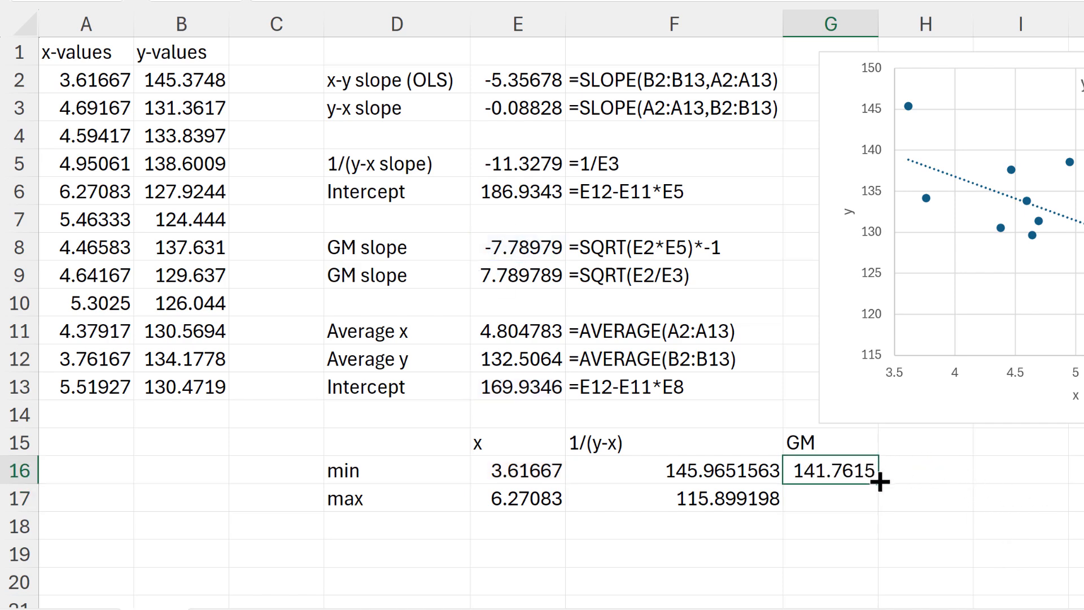
left_click_drag(885, 503, 834, 496)
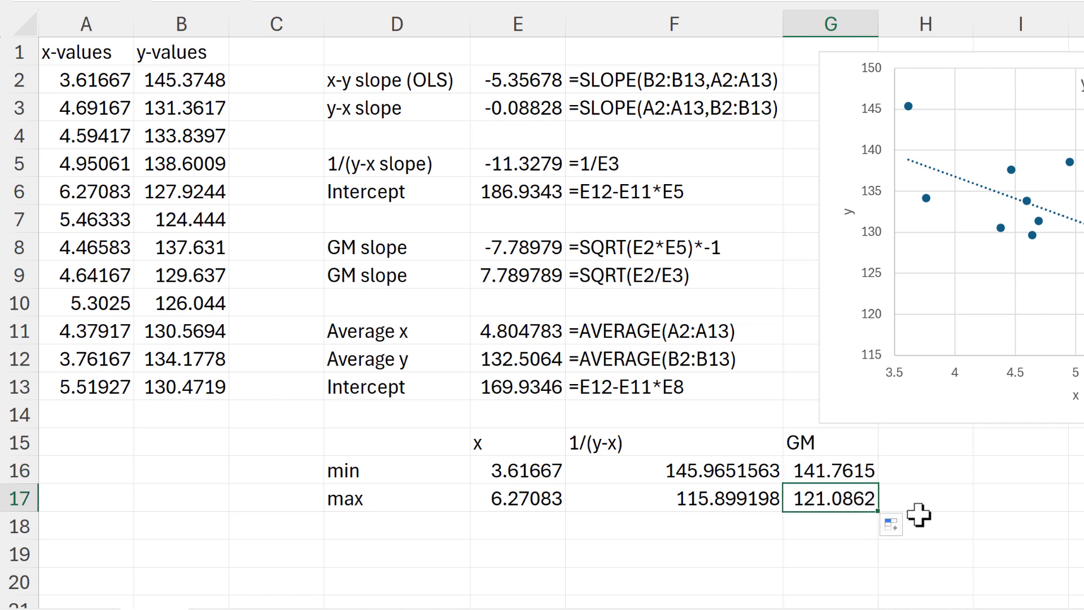
key("F2")
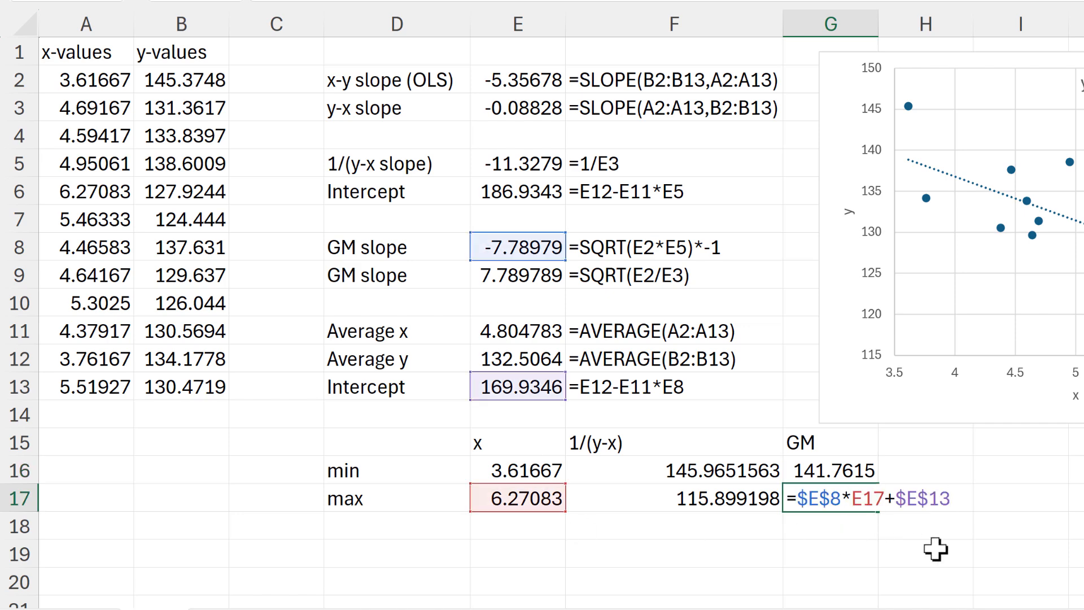
key("Return")
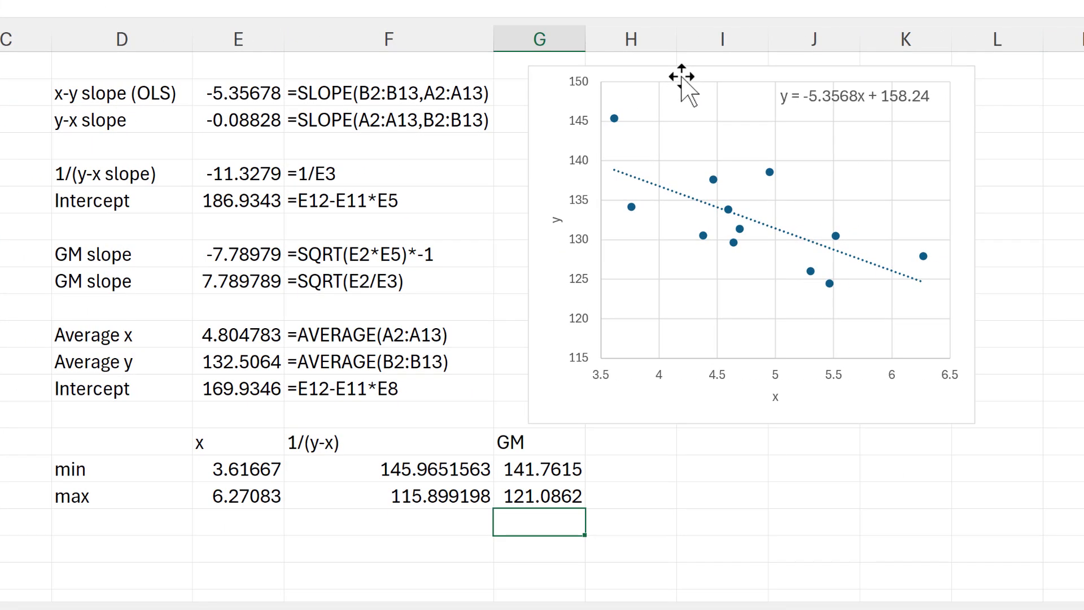
Add a series to the scatter chart with its name from F15, X values from E16:E17 and Y values from F16:F17.
left_click(681, 76)
right_click(682, 75)
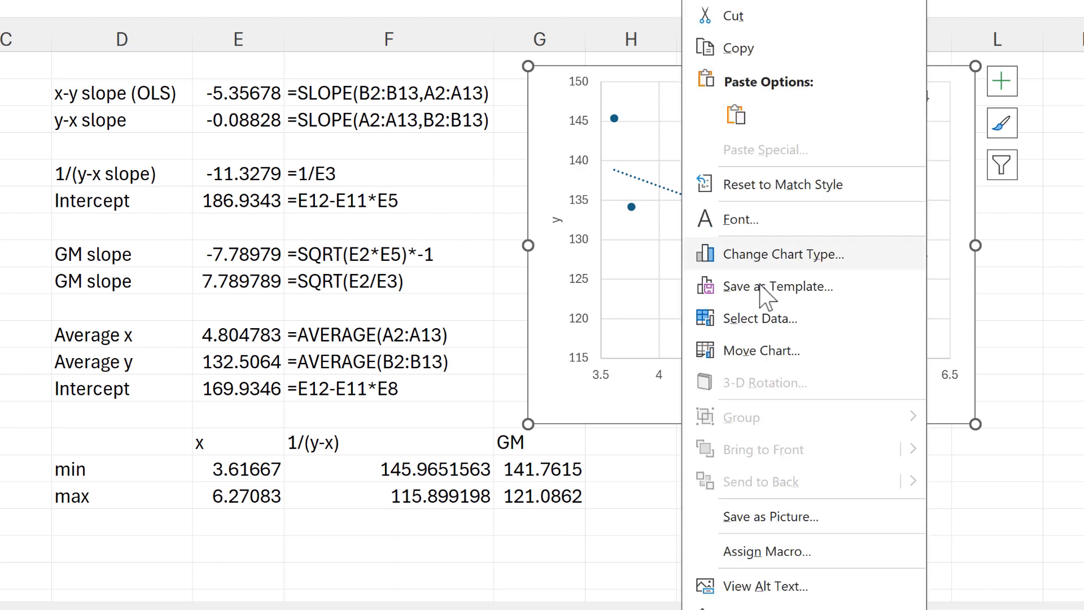
left_click(779, 319)
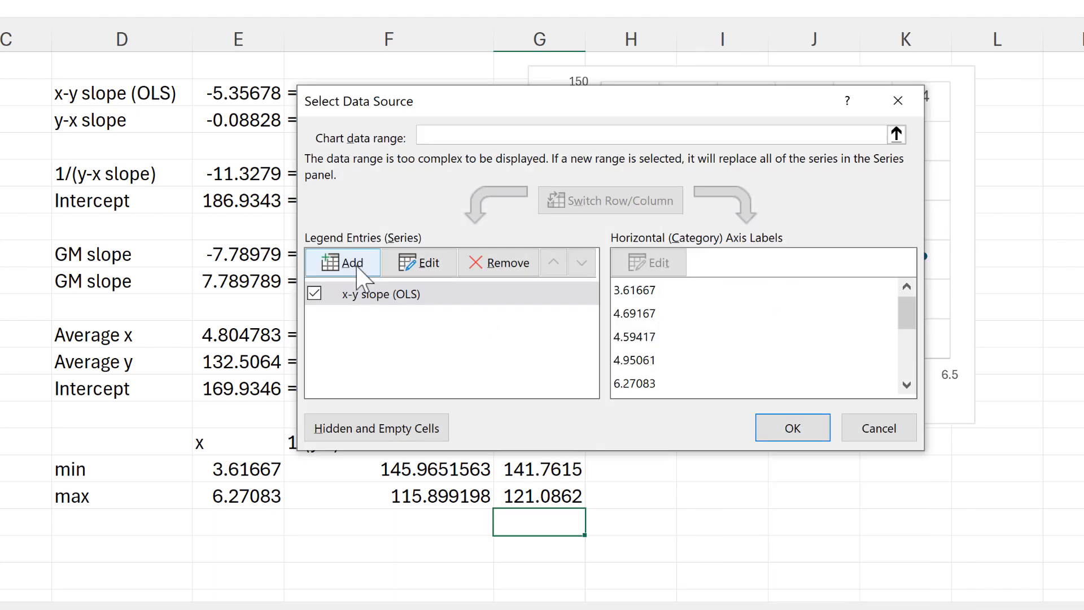
left_click(356, 270)
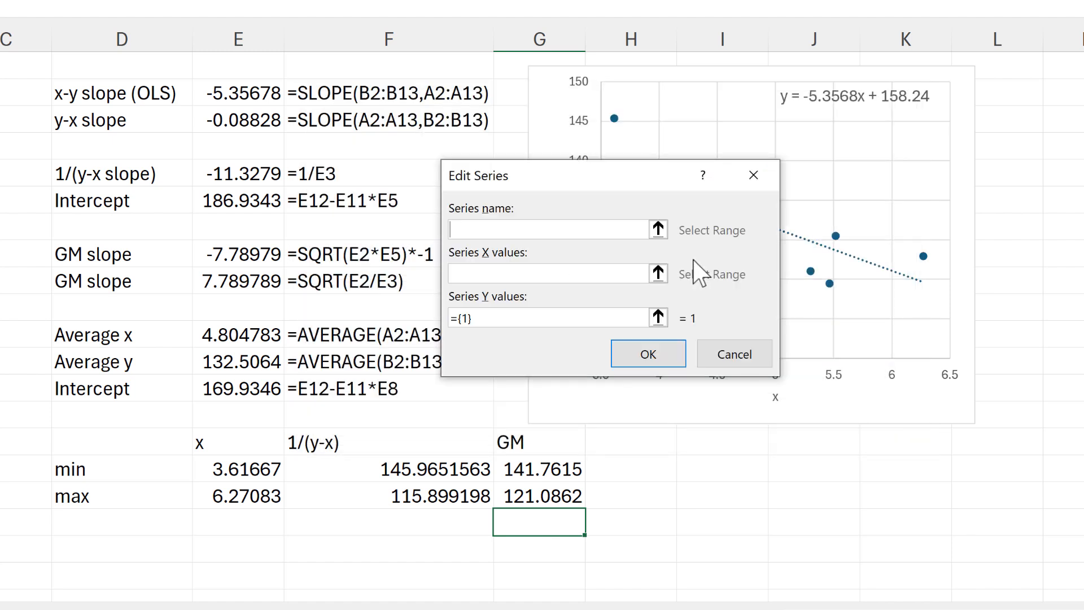
left_click(395, 441)
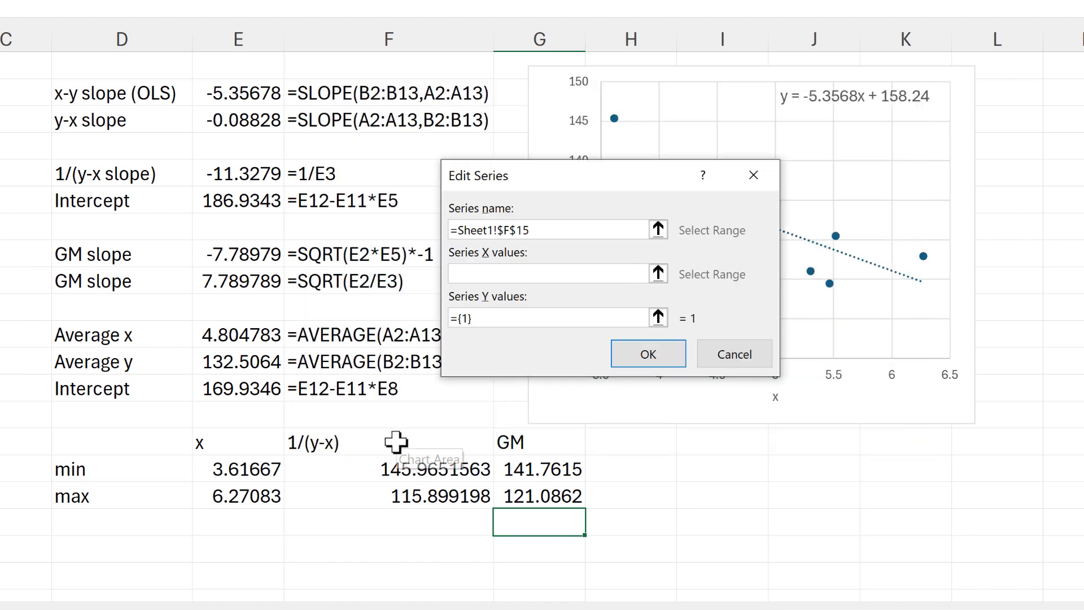
left_click(659, 274)
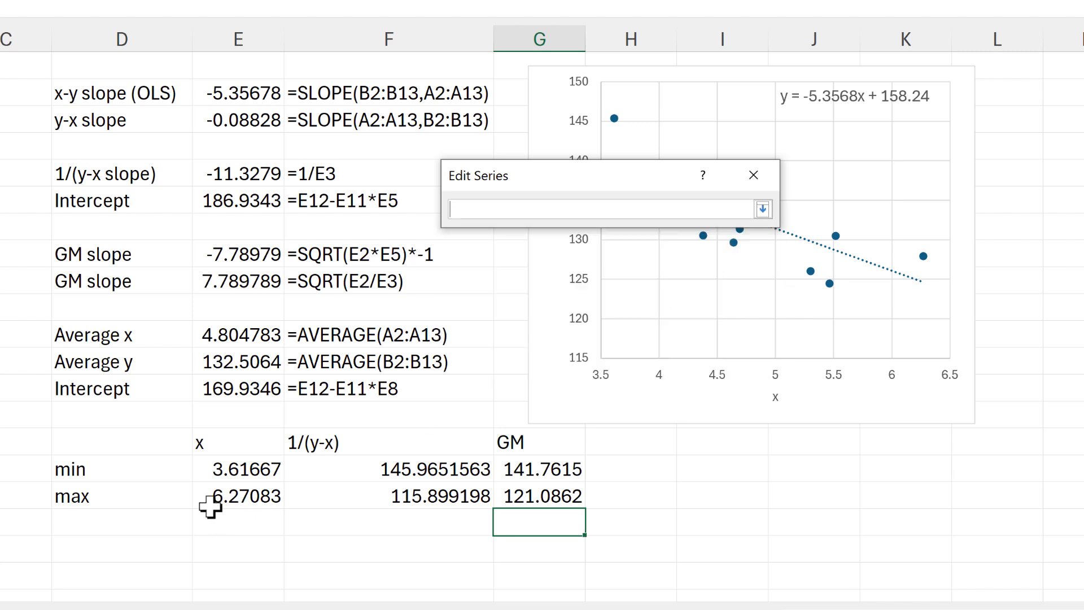
left_click_drag(226, 473, 238, 496)
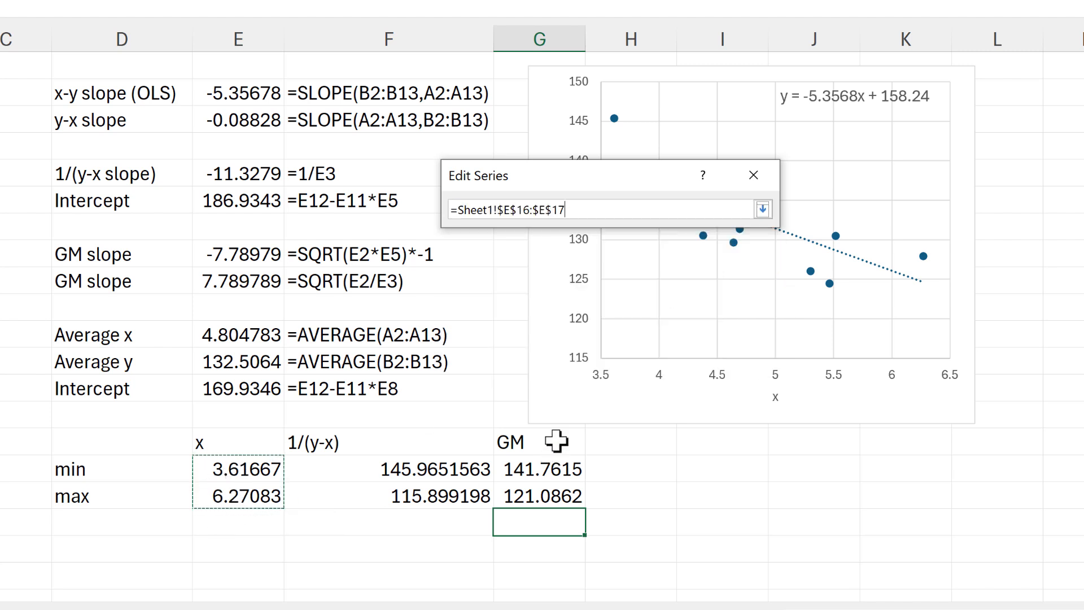
key("Return")
left_click(658, 318)
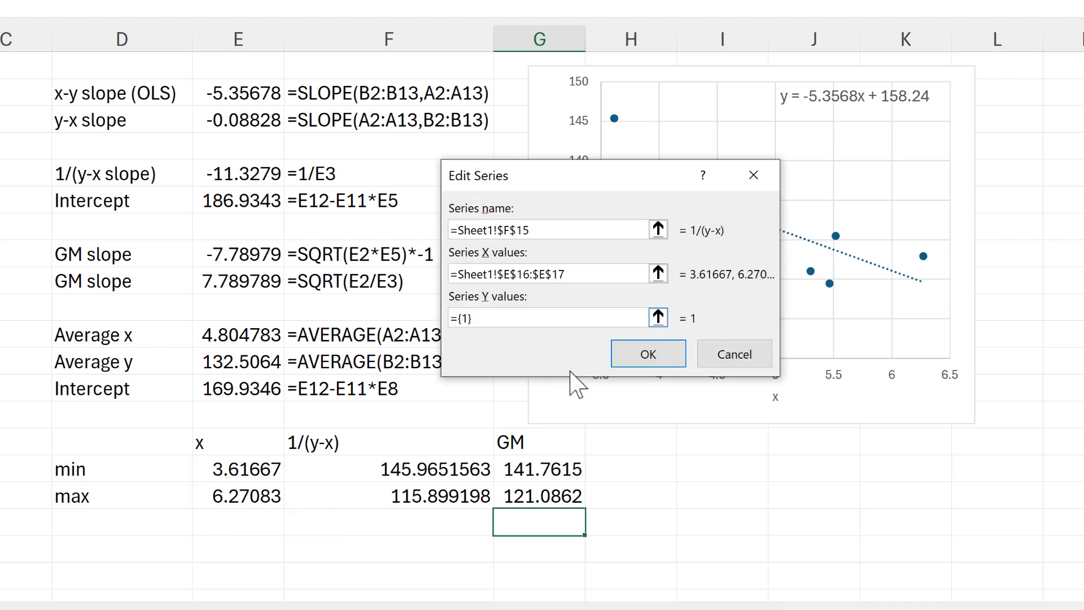
left_click_drag(424, 456, 424, 497)
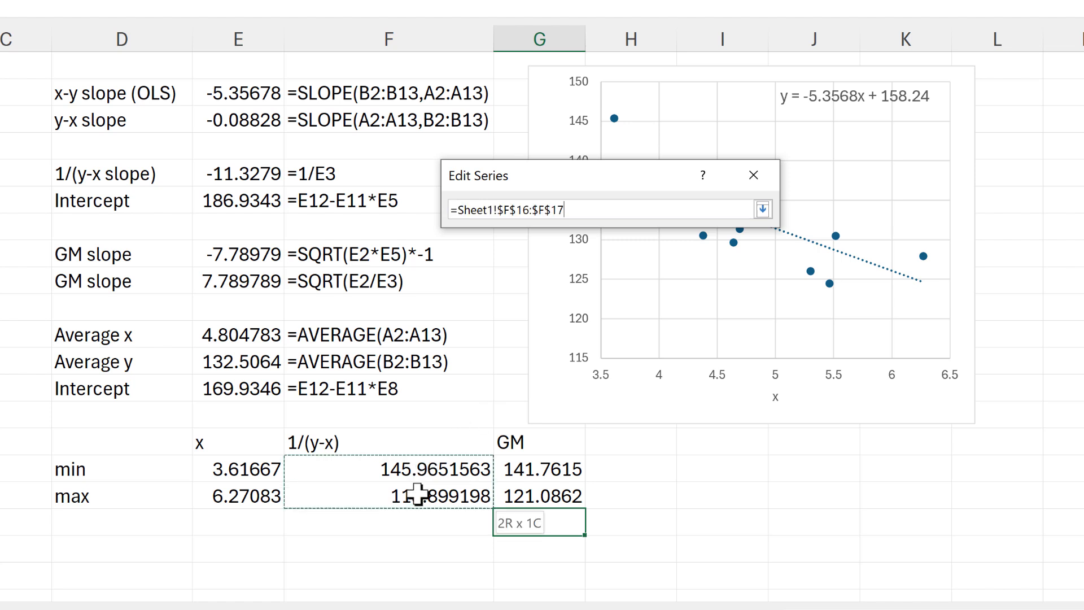
key("Return")
left_click(673, 368)
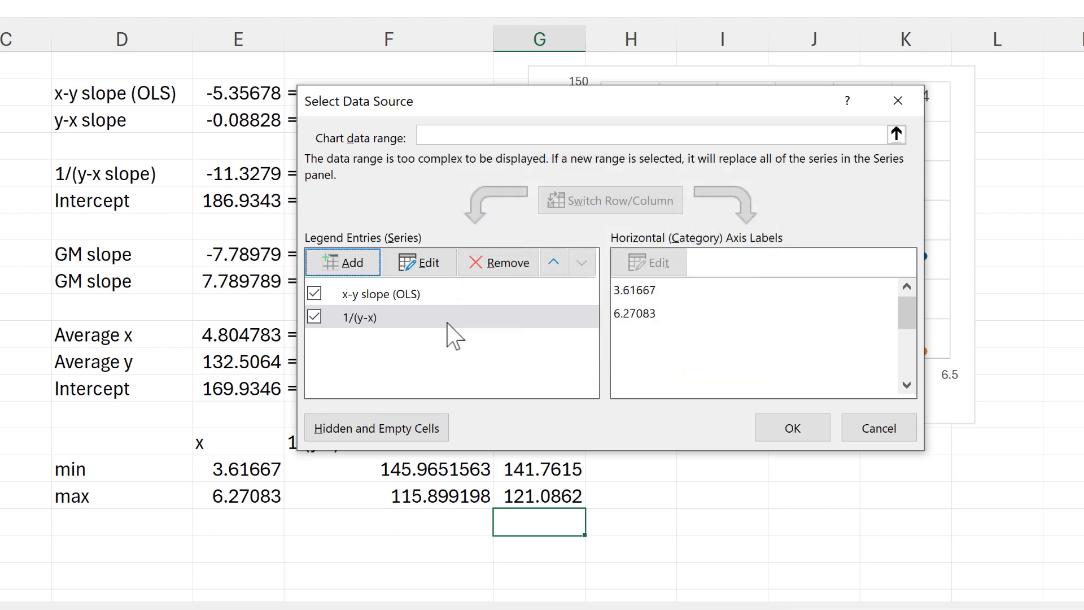
Add another chart series with its name from G15, X values from E16:E17 and Y values from G16:G17.
left_click(366, 262)
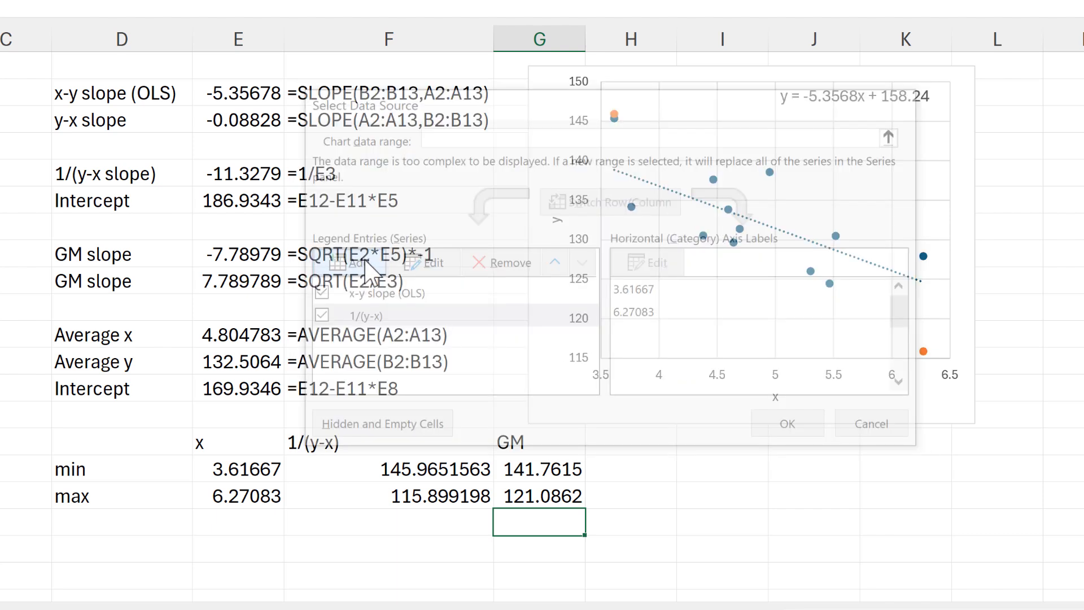
left_click(529, 443)
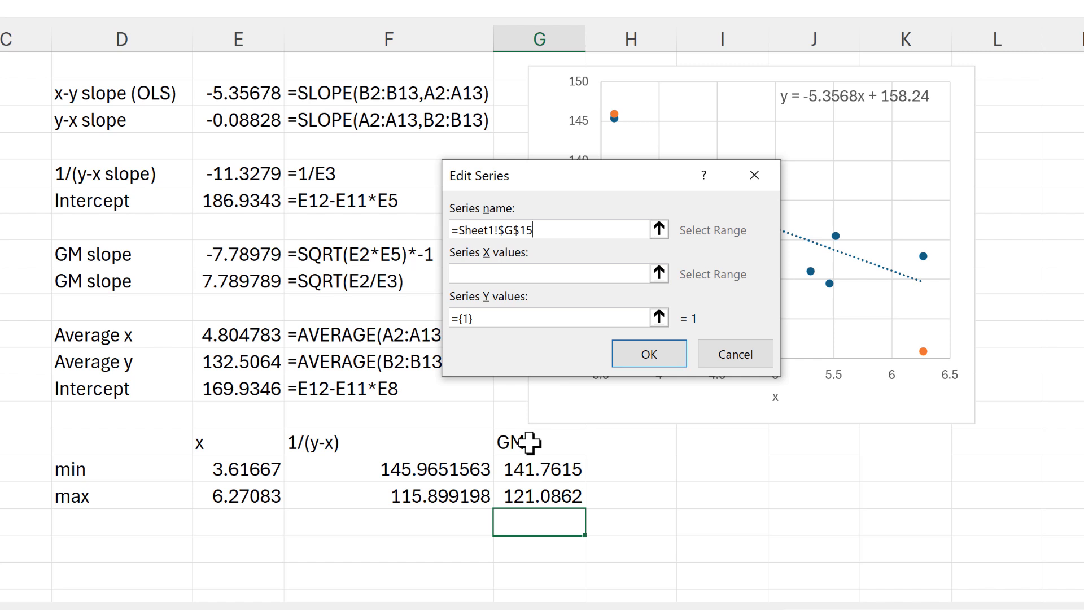
left_click(659, 273)
left_click_drag(246, 470, 243, 494)
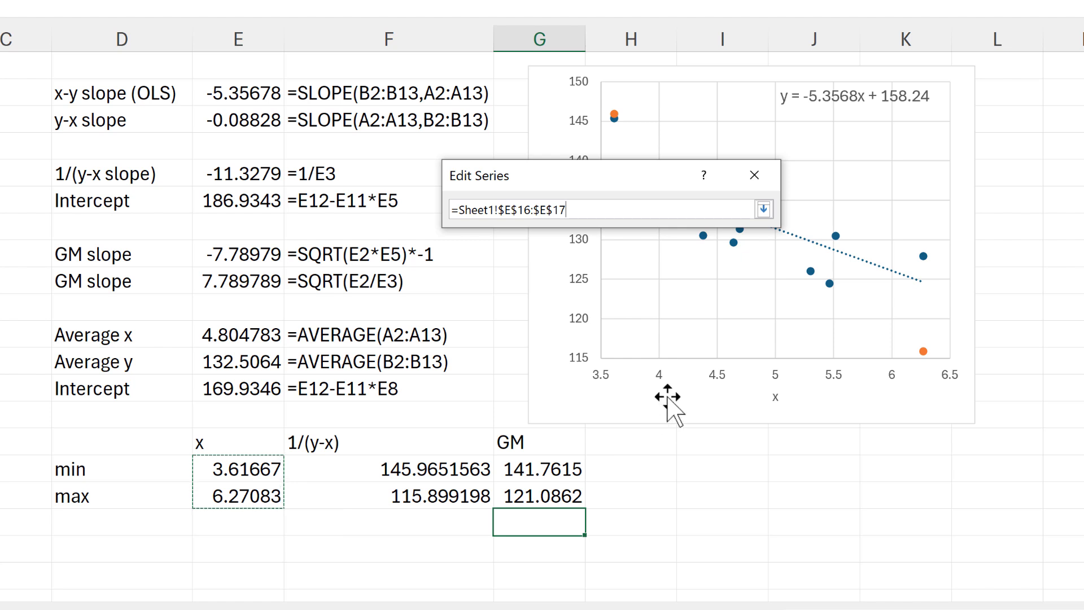
key("Return")
left_click(659, 317)
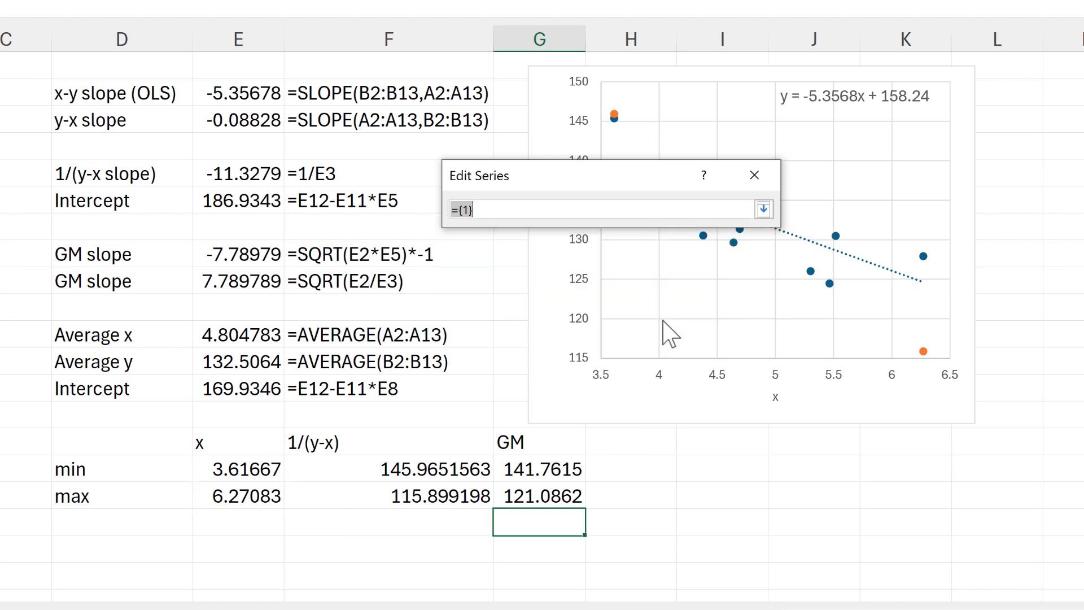
key("BackSpace")
left_click_drag(547, 476, 667, 468)
key("Return")
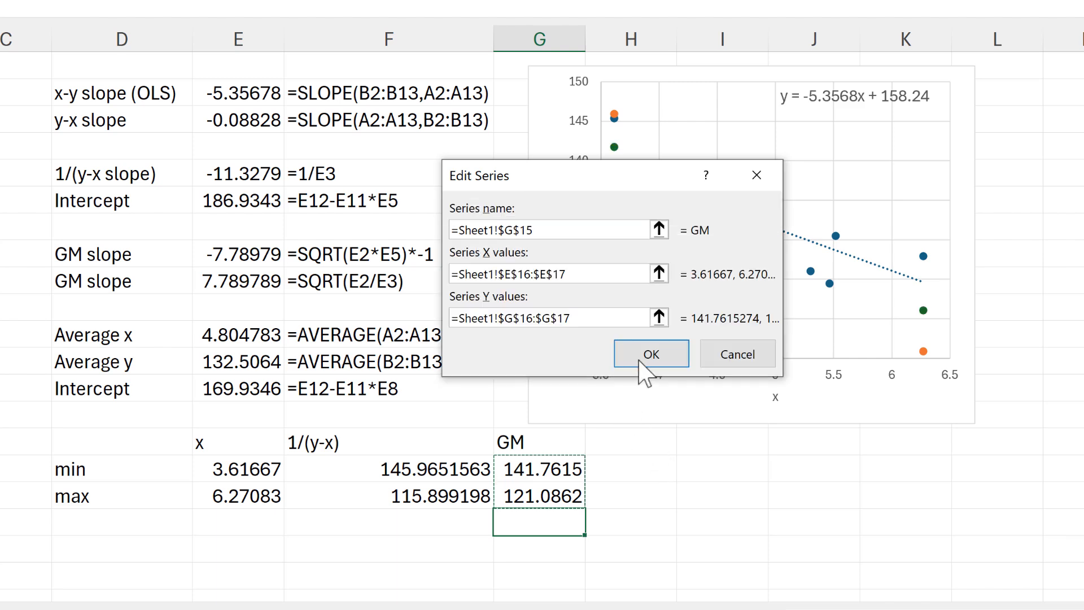
left_click(644, 355)
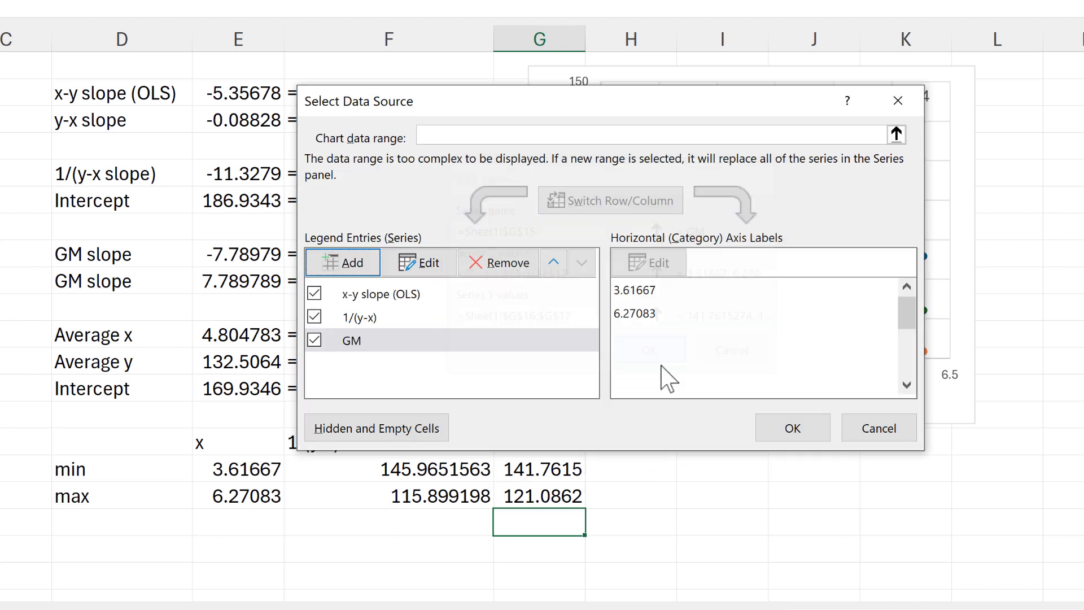
left_click(774, 428)
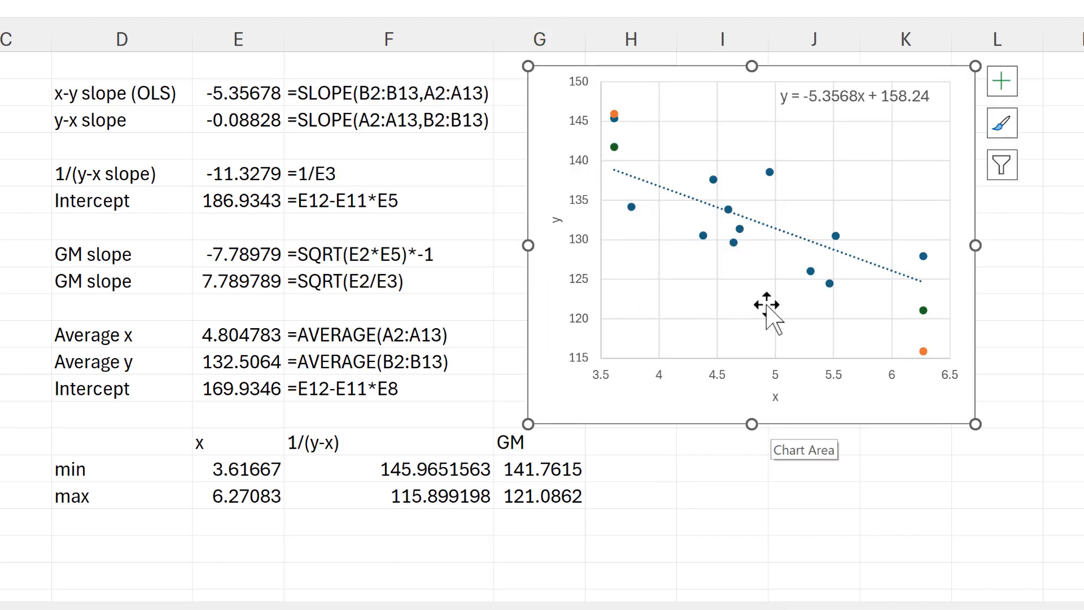
Shift the chart to the right and give the 1/(y-x) series an orange 1.5 pt line with a round dot dash.
left_click(673, 70)
left_click_drag(673, 71, 767, 93)
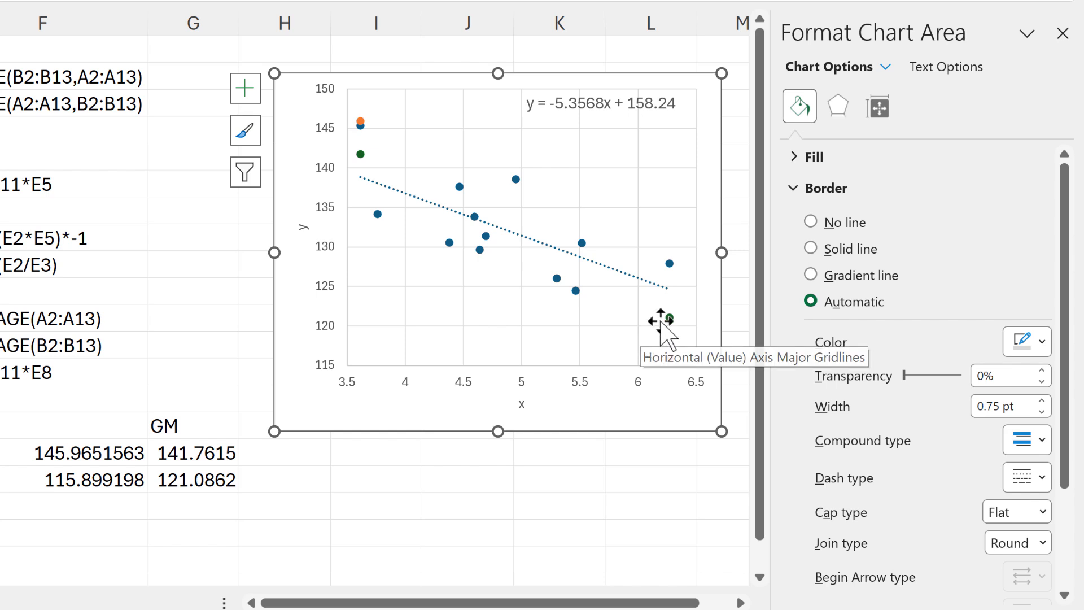
left_click(670, 358)
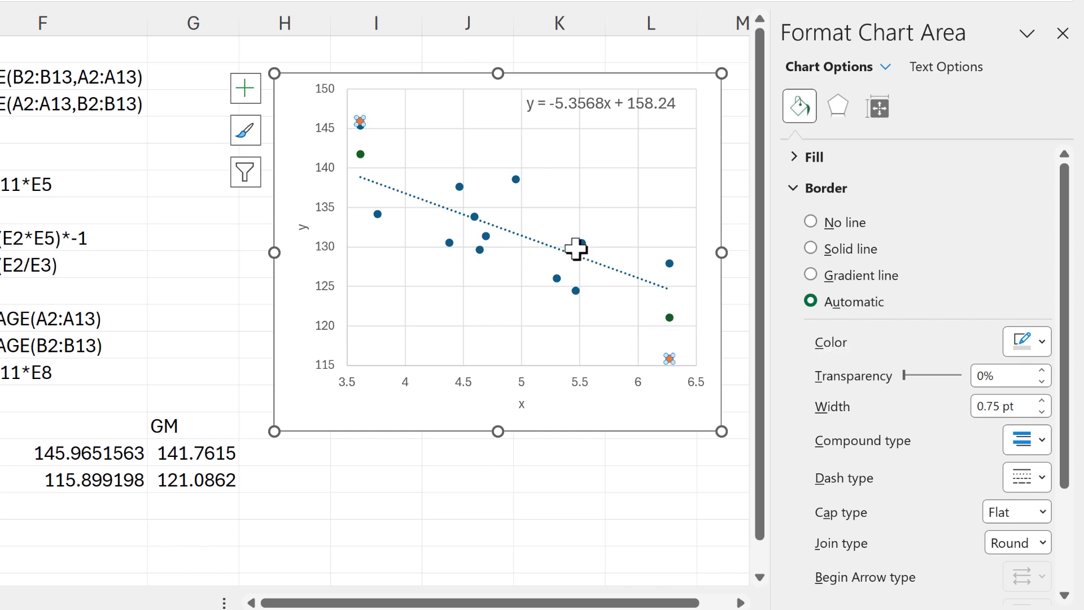
left_click(817, 253)
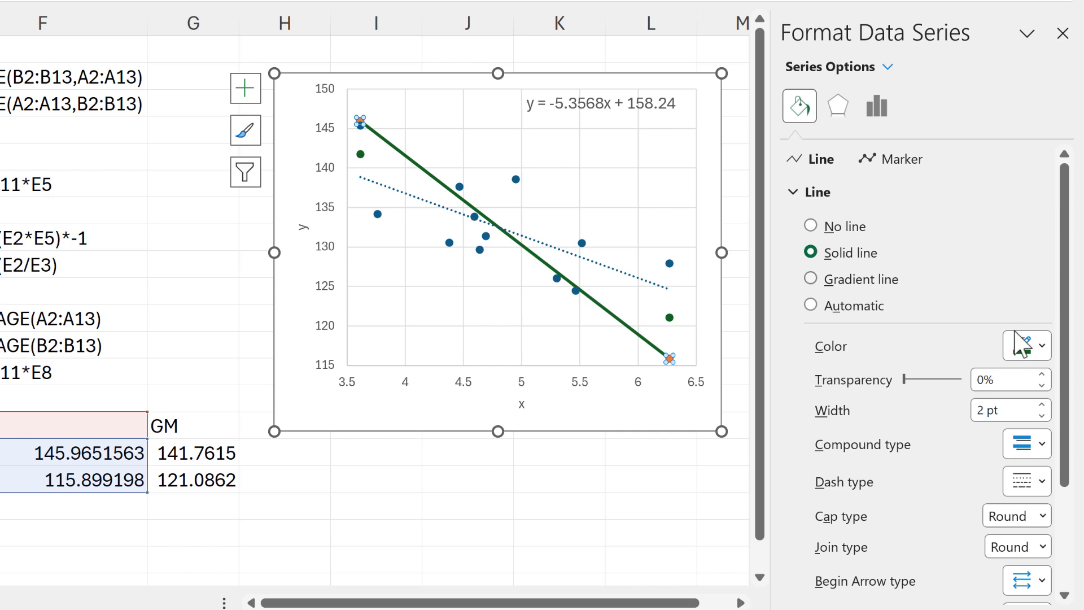
left_click(1031, 352)
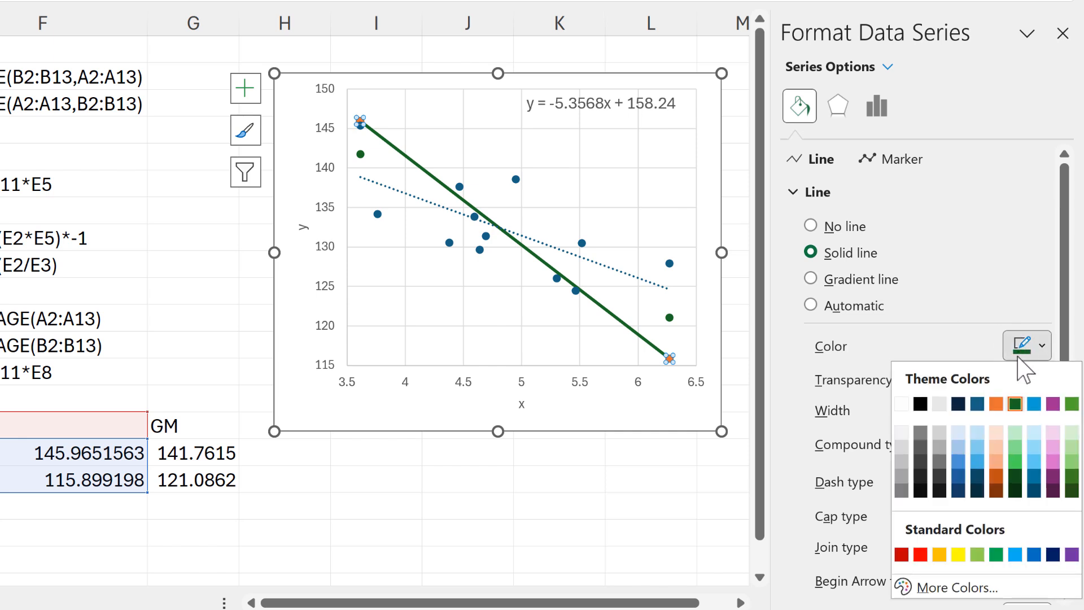
left_click(998, 402)
left_click(1042, 416)
left_click(1042, 416)
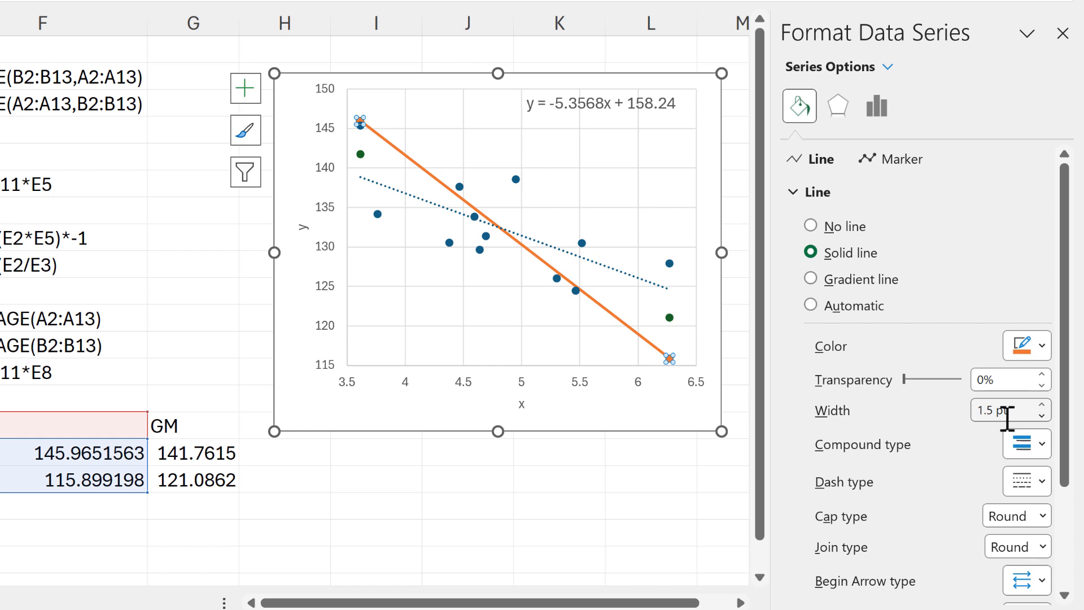
left_click(1035, 496)
left_click(1017, 525)
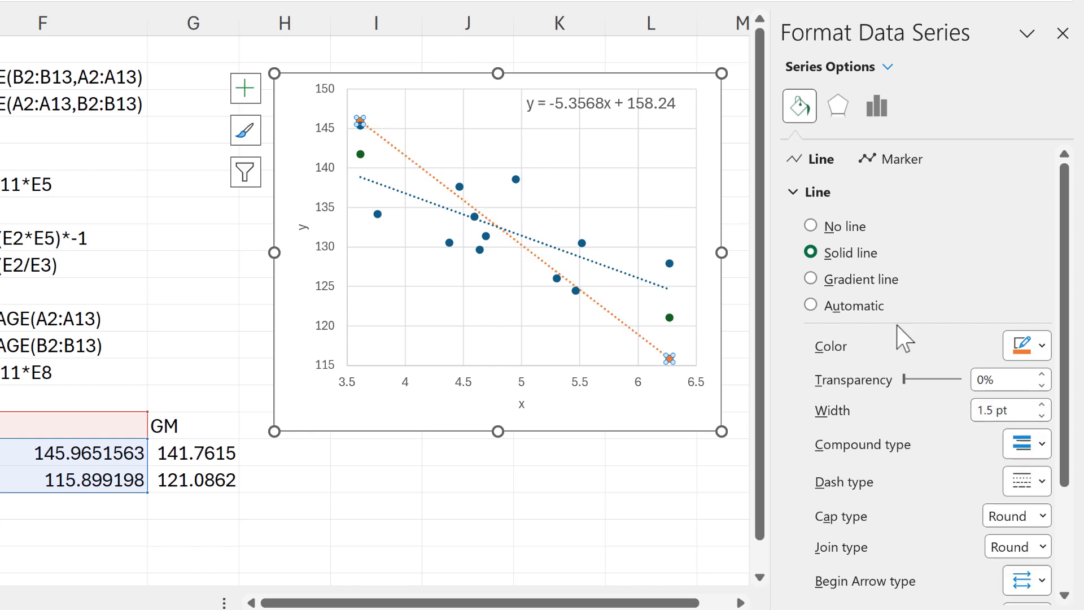
Set the markers of the 1/(y-x) series and the GM series to None.
left_click(898, 159)
left_click(884, 194)
left_click(817, 249)
left_click(670, 318)
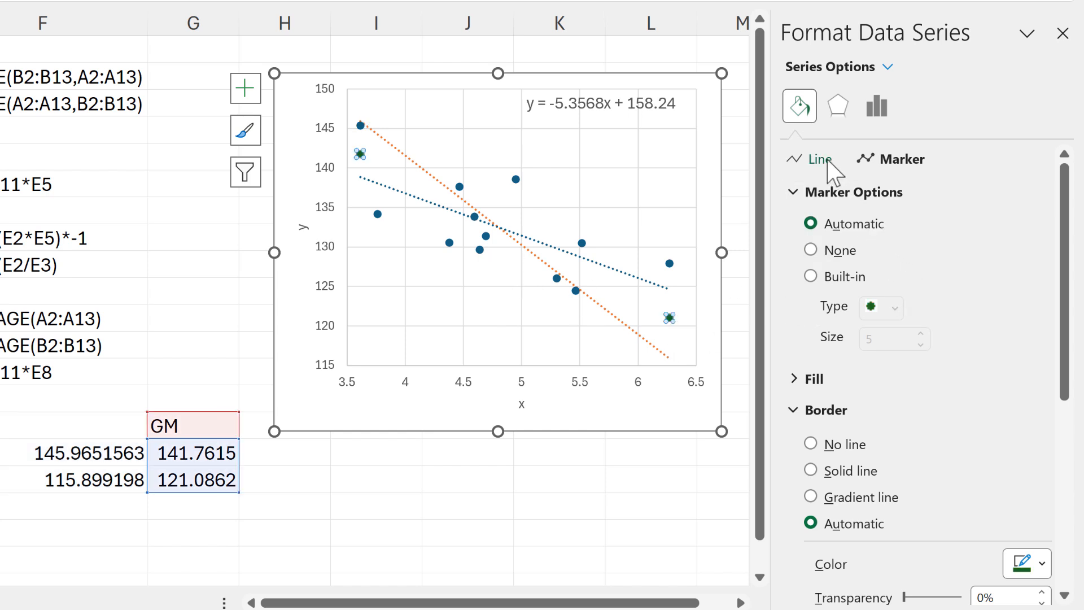
left_click(819, 251)
Give the GM series a dark green 1.5 pt line with a dotted dash type.
left_click(814, 160)
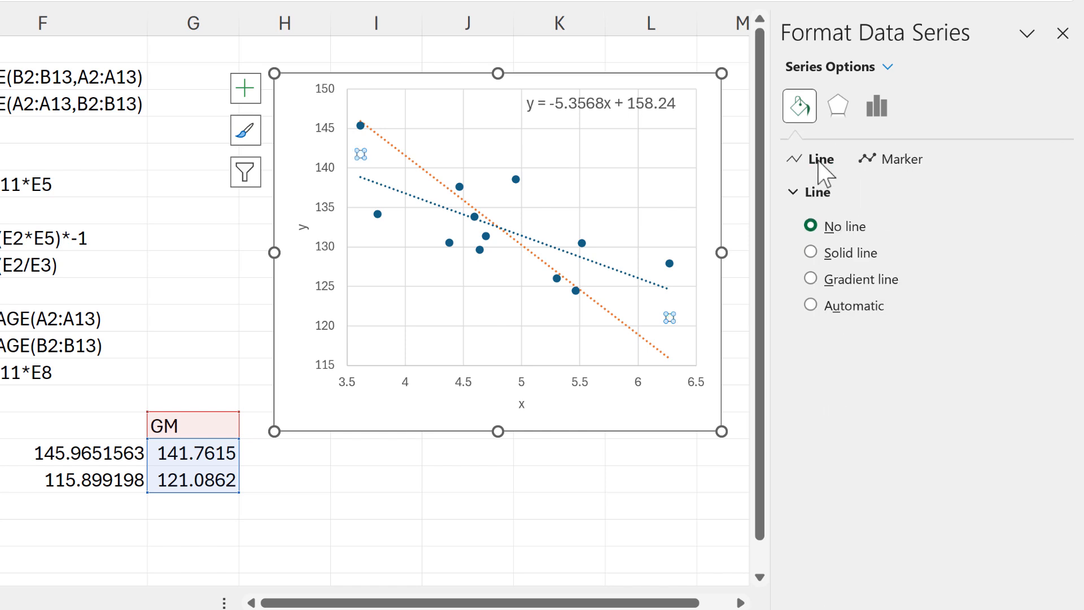
left_click(835, 254)
left_click(1036, 360)
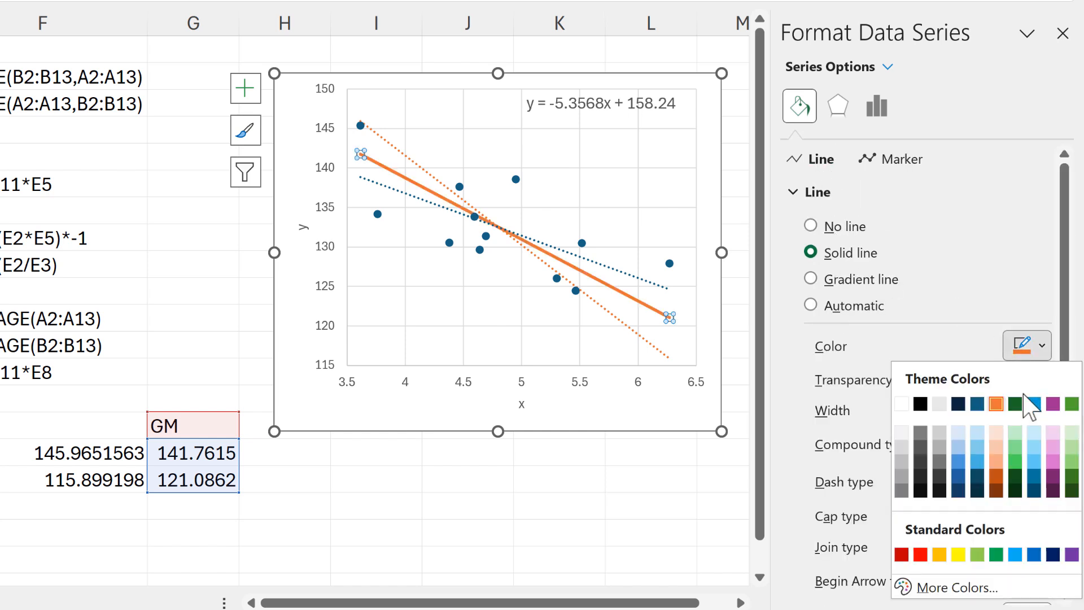
left_click(1014, 403)
left_click(1041, 416)
left_click(1042, 481)
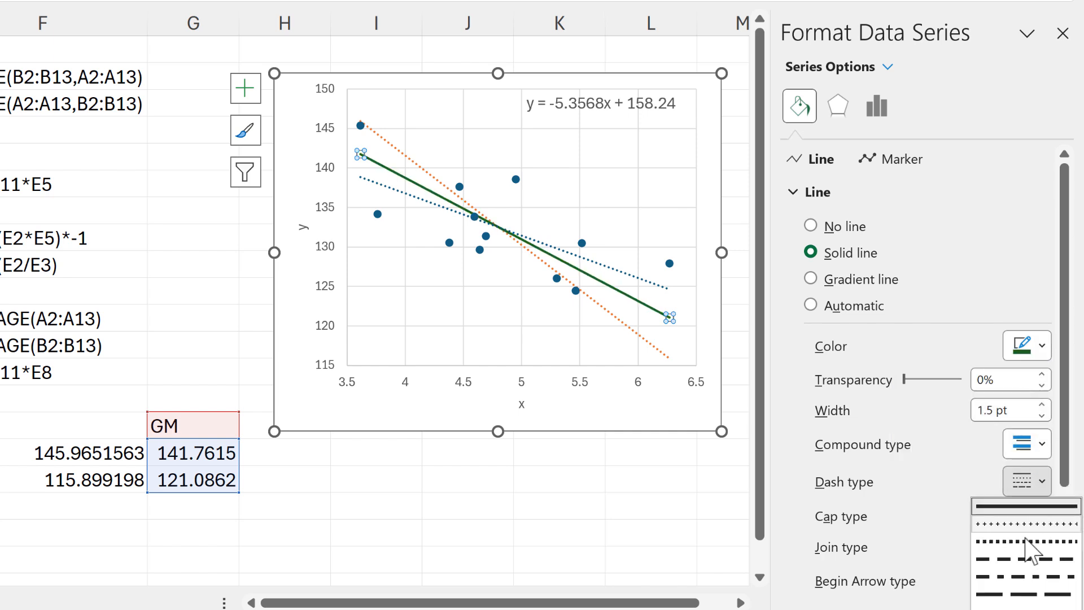
left_click(1025, 541)
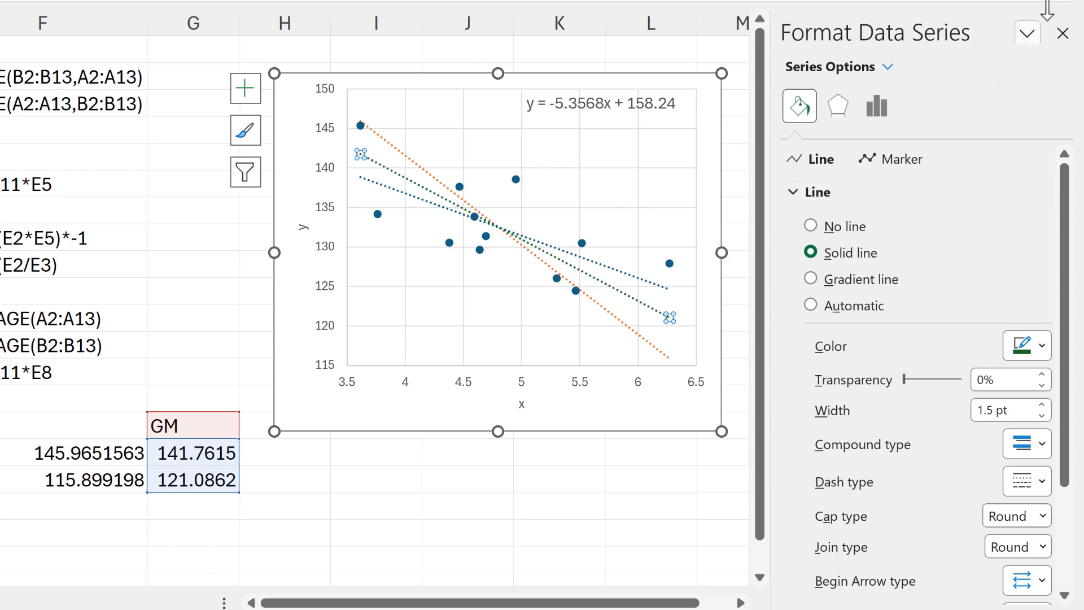
Close the series formatting options, move the chart back beside the calculations and deselect it.
left_click(1063, 34)
left_click_drag(387, 77, 321, 48)
left_click(729, 265)
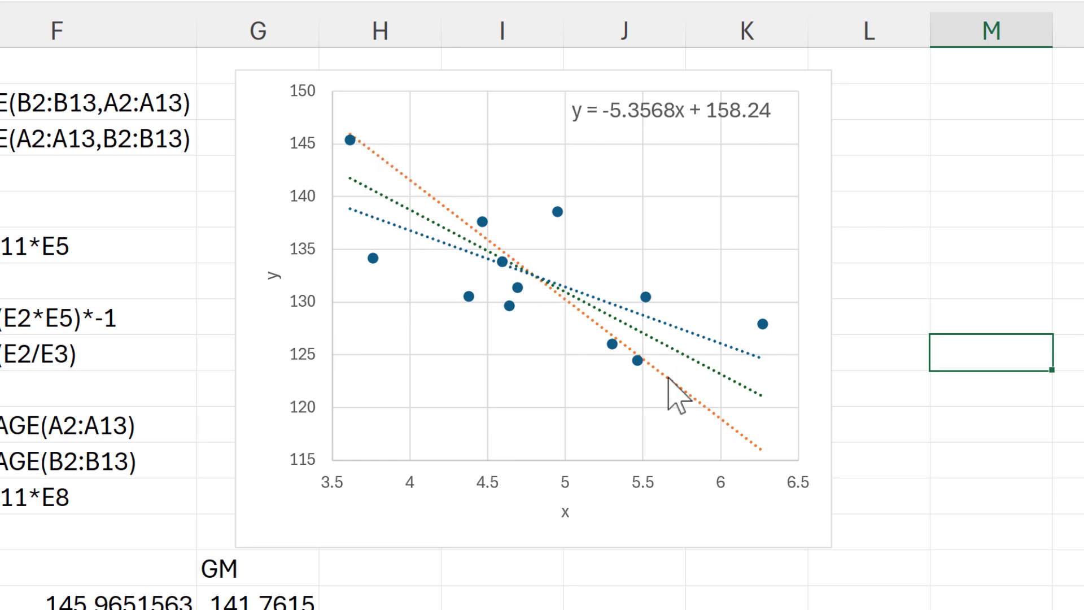
mouse_move(721, 416)
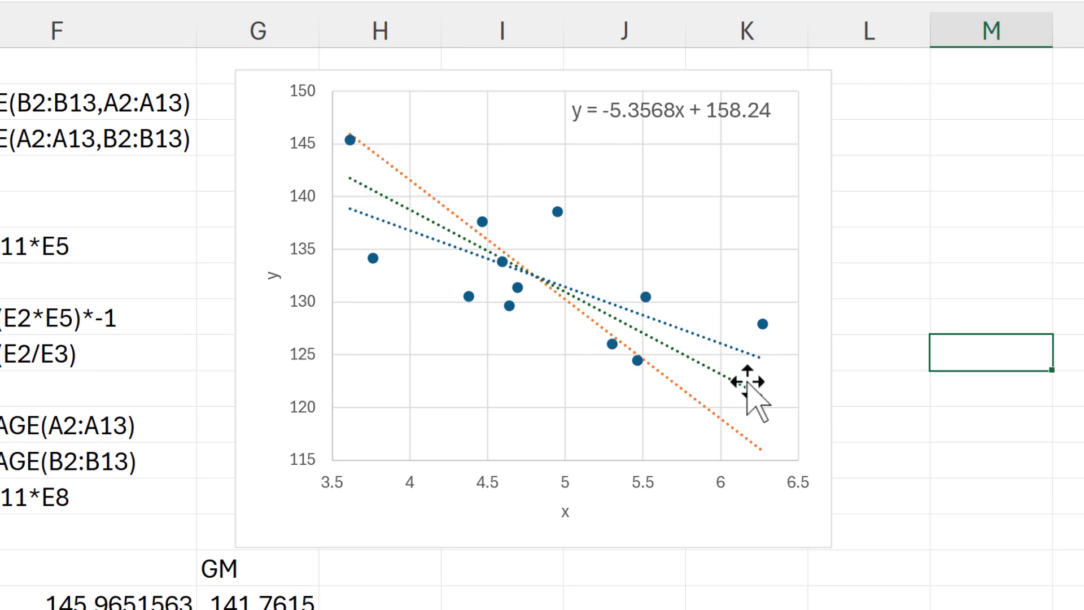
mouse_move(754, 392)
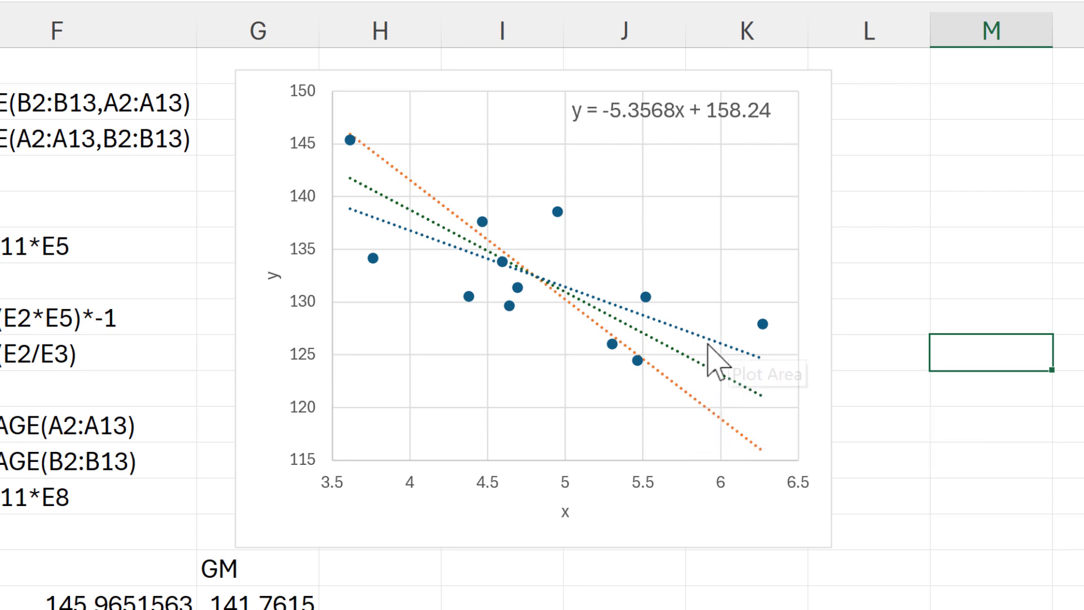
mouse_move(707, 365)
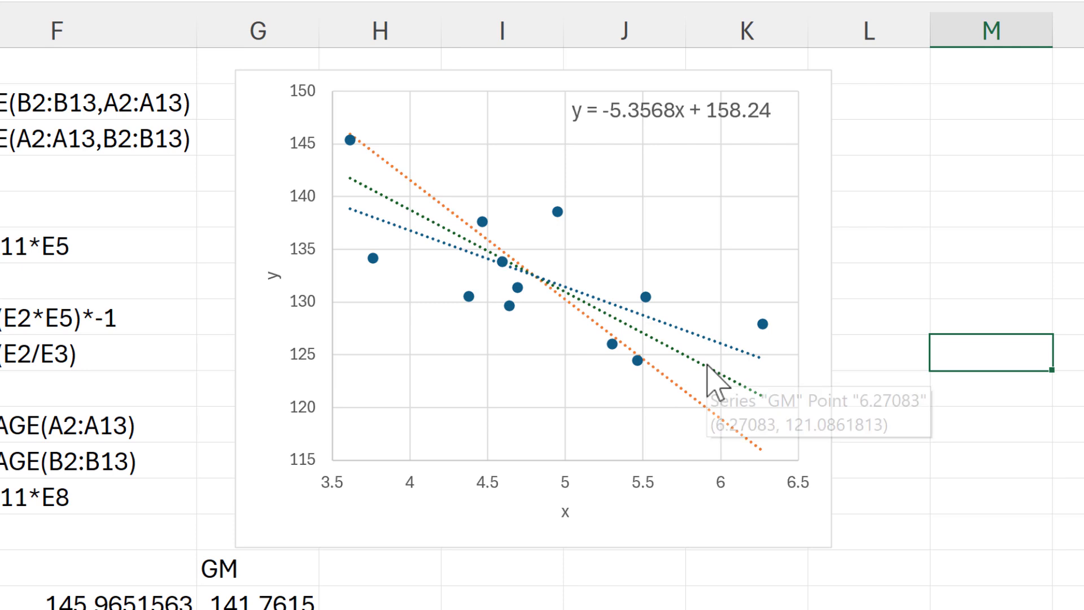